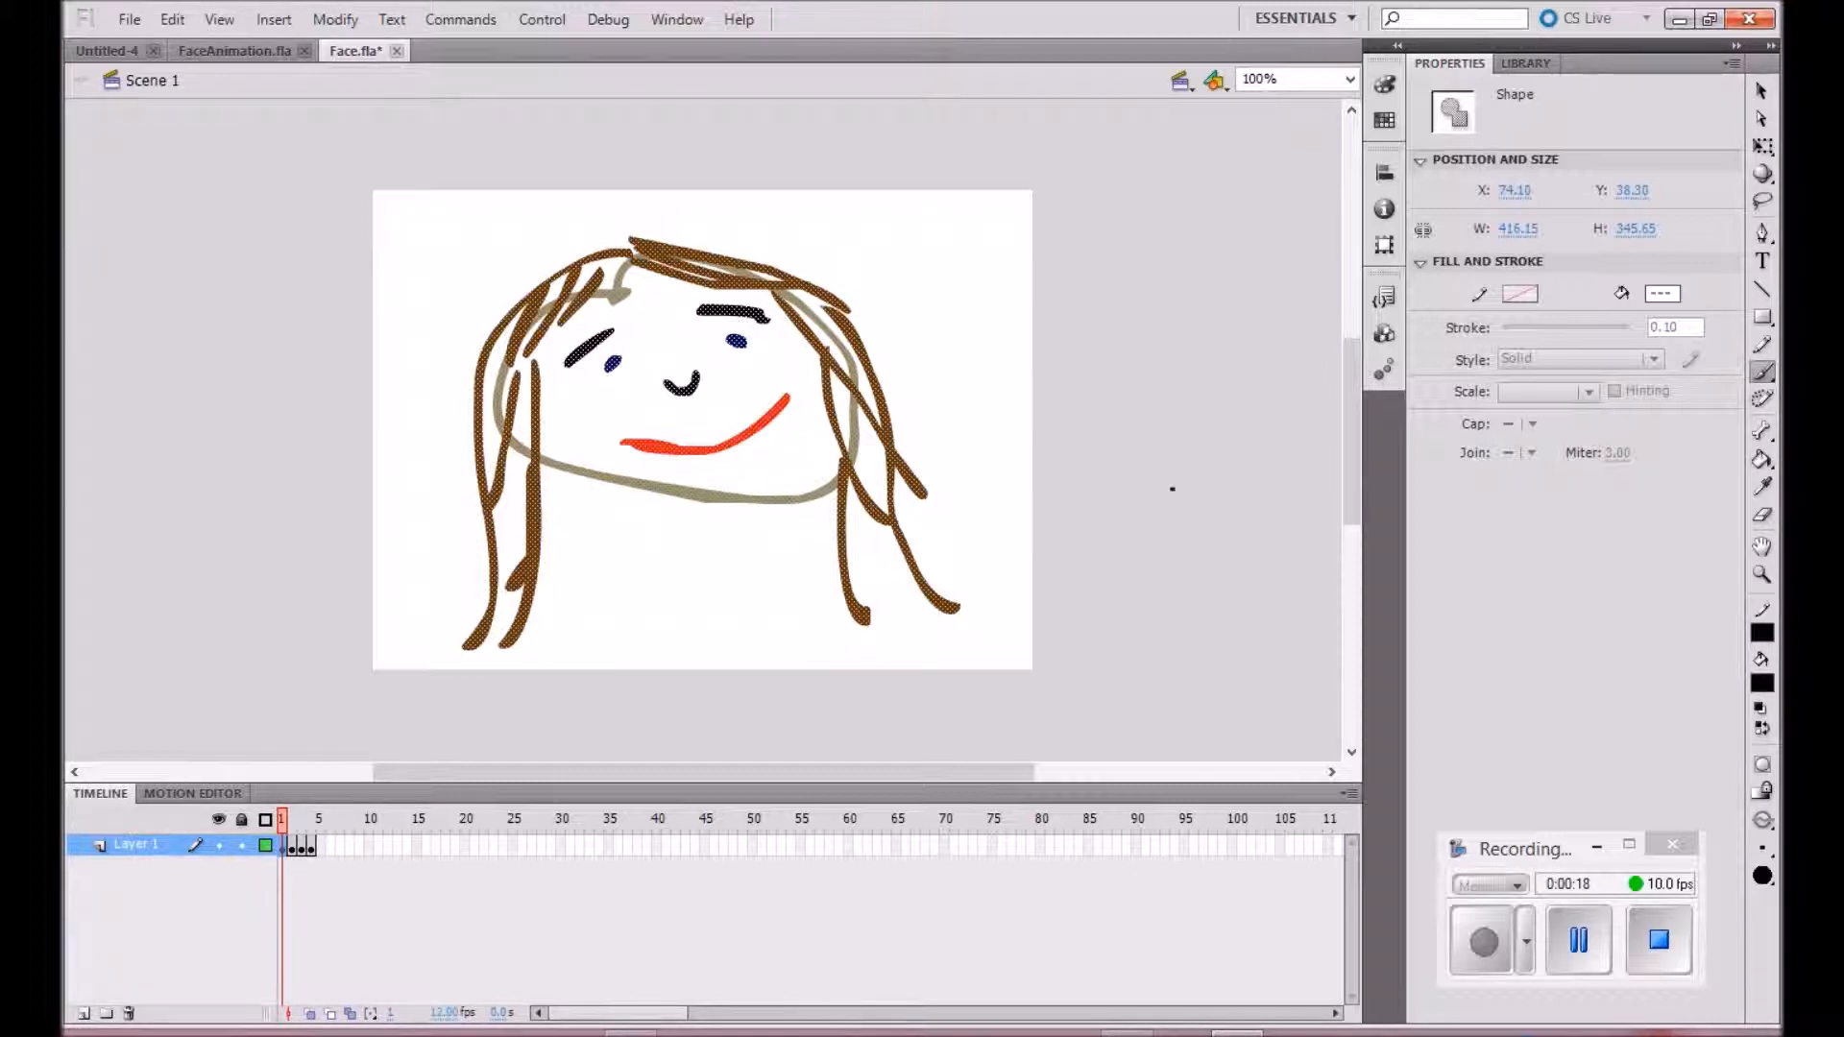
# - Close the open documents, create a new ActionScript 3.0 document and fit its stage in the window
pyautogui.hotkey('ctrl', 'Return')
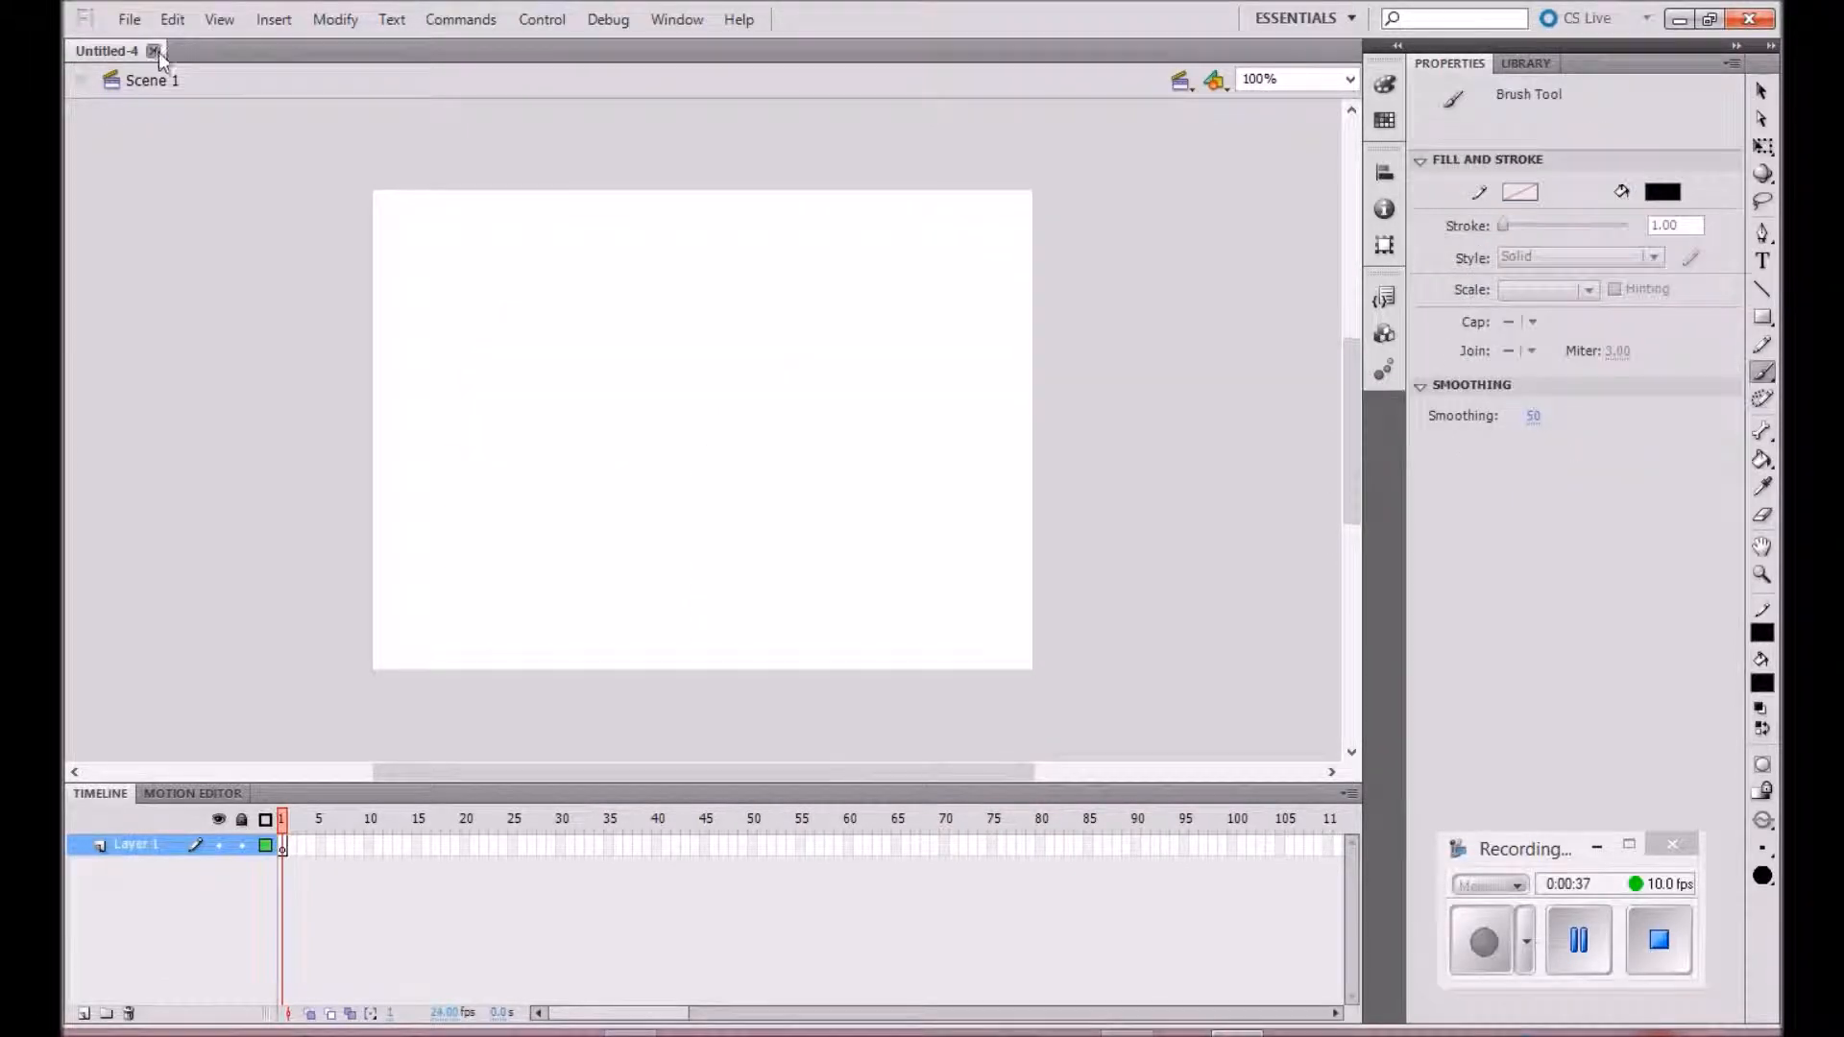
pyautogui.hotkey('ctrl', 'w')
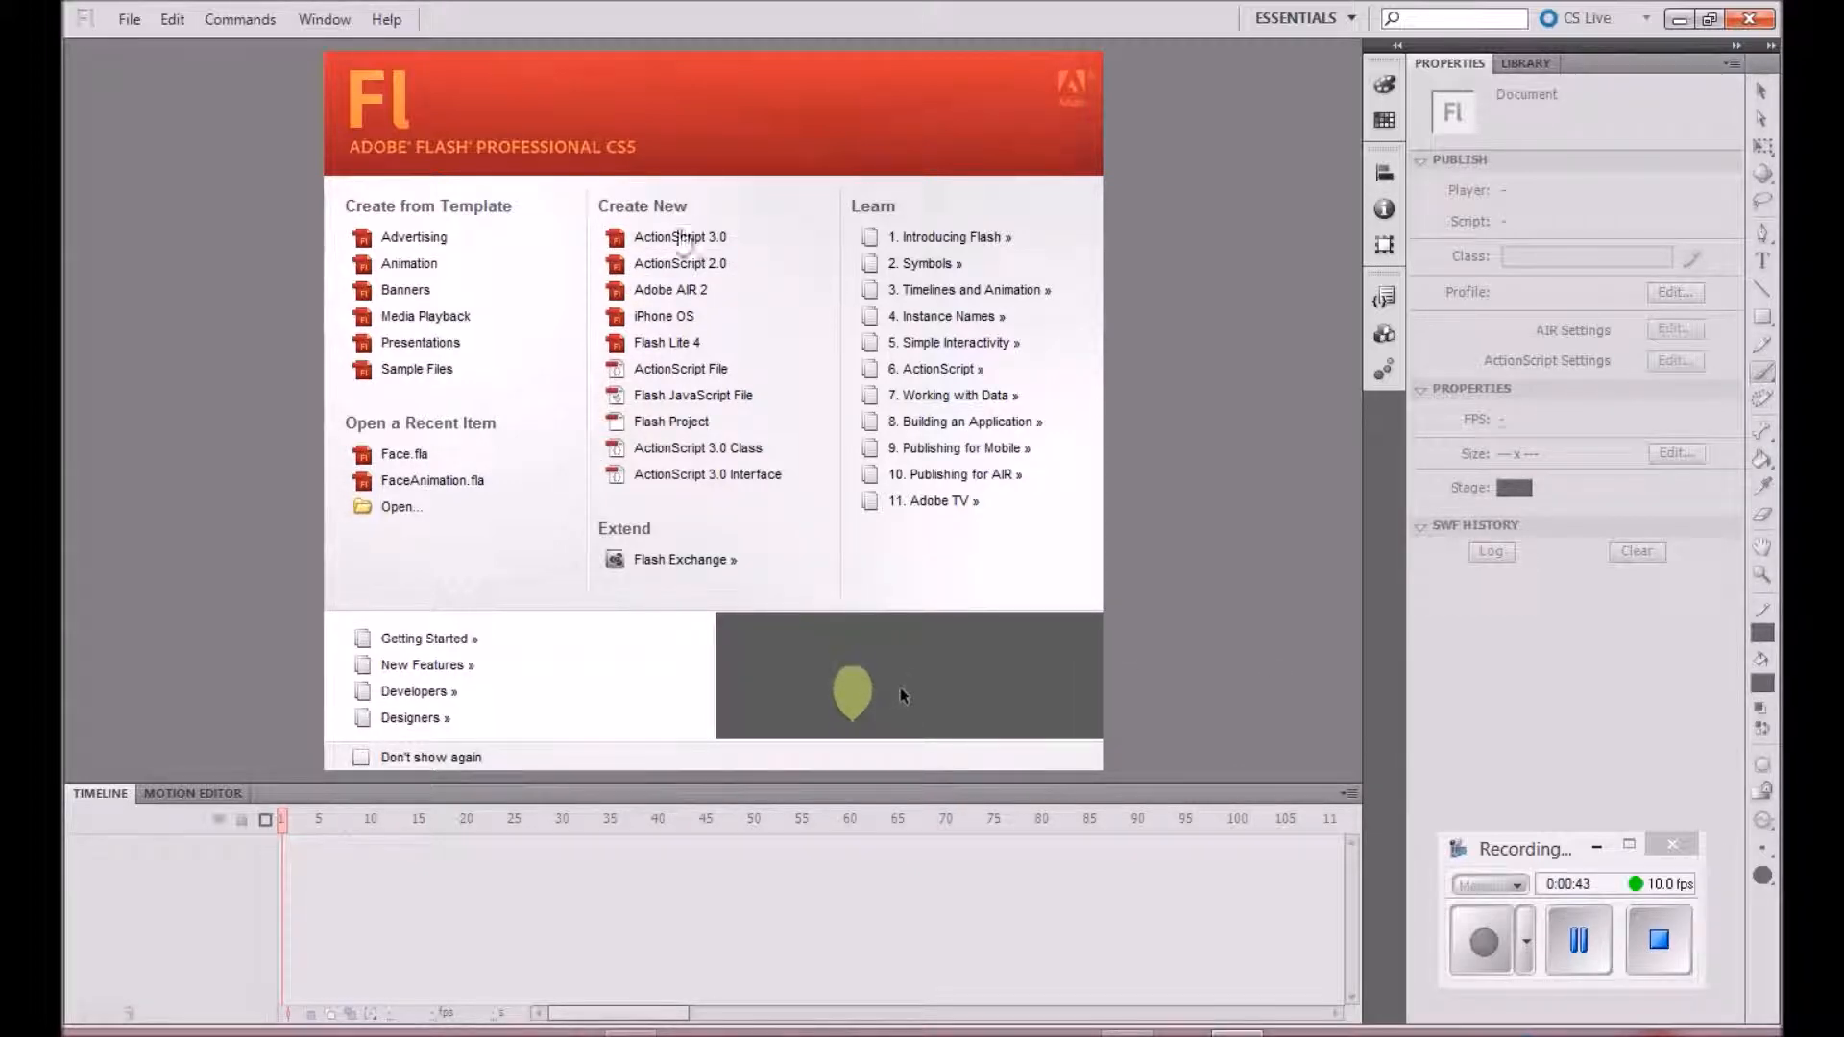
pyautogui.click(734, 247)
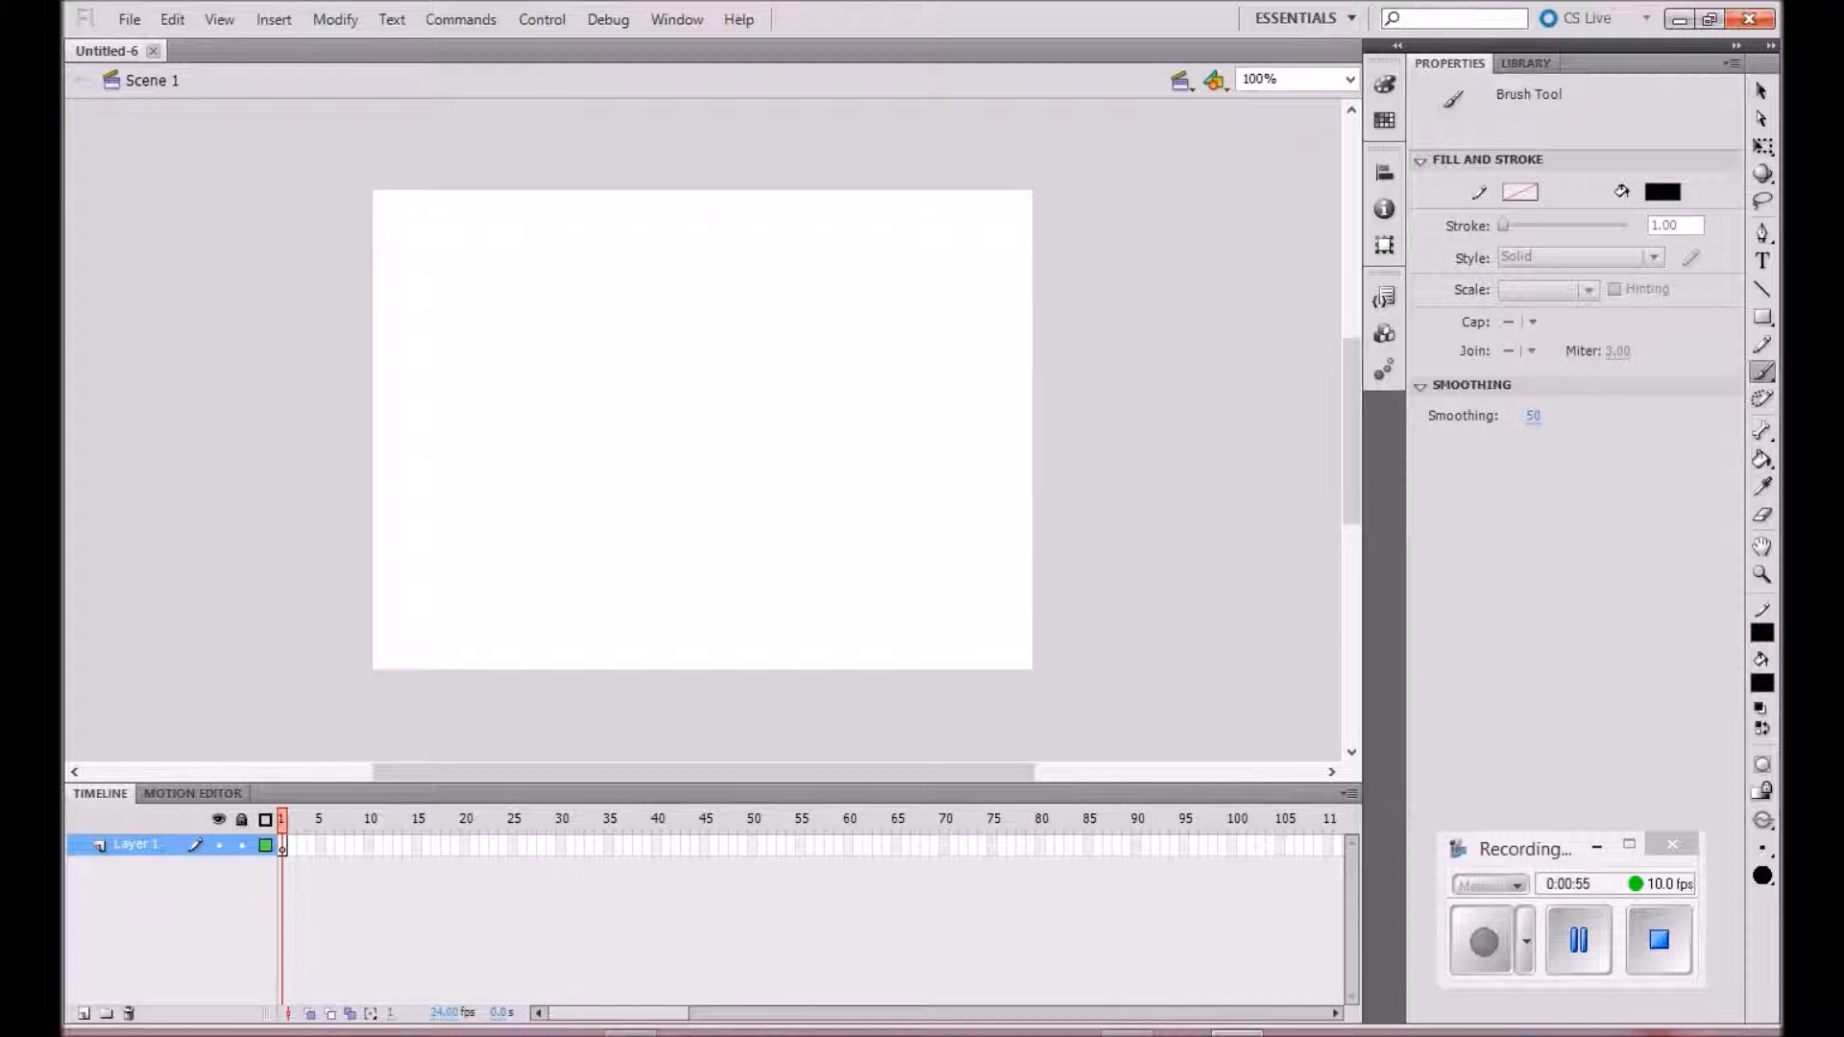
pyautogui.doubleClick(1765, 545)
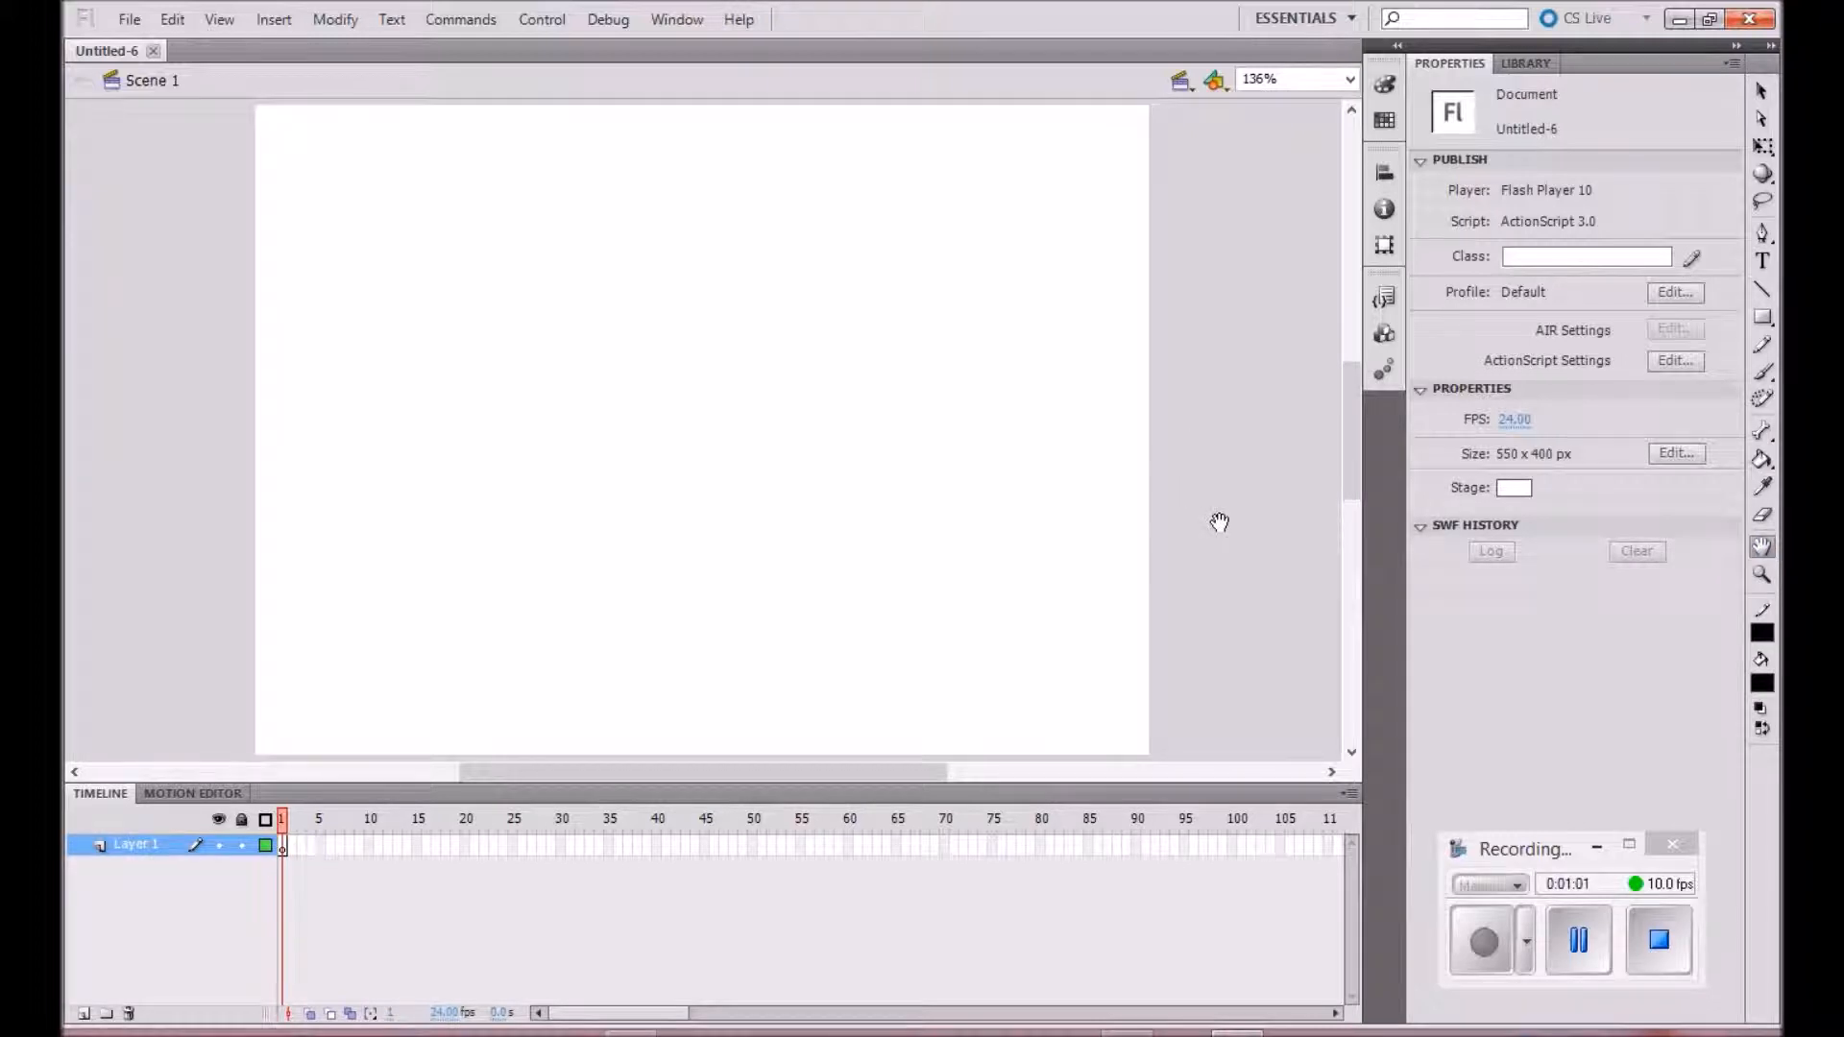
# - Save the new document as FaceAnimation.fla in the Adobe Flash Projects folder, replacing the existing file
pyautogui.click(134, 20)
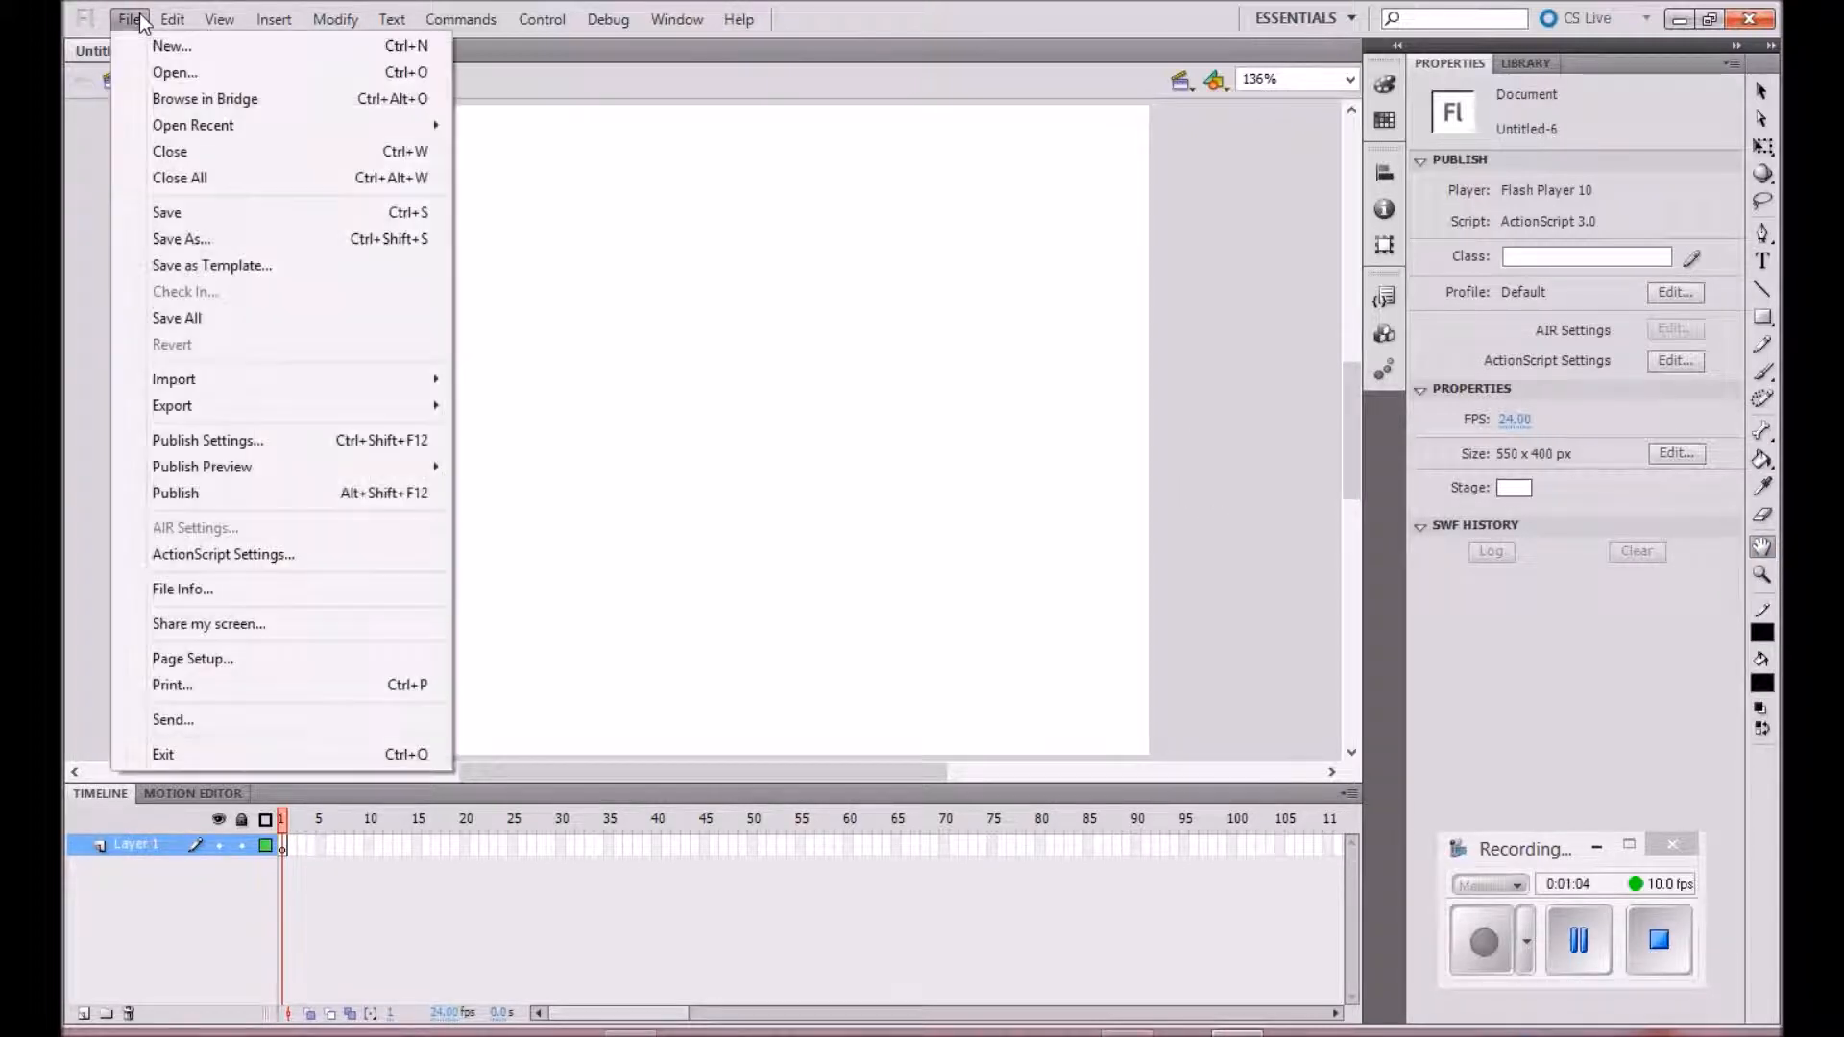
pyautogui.click(182, 225)
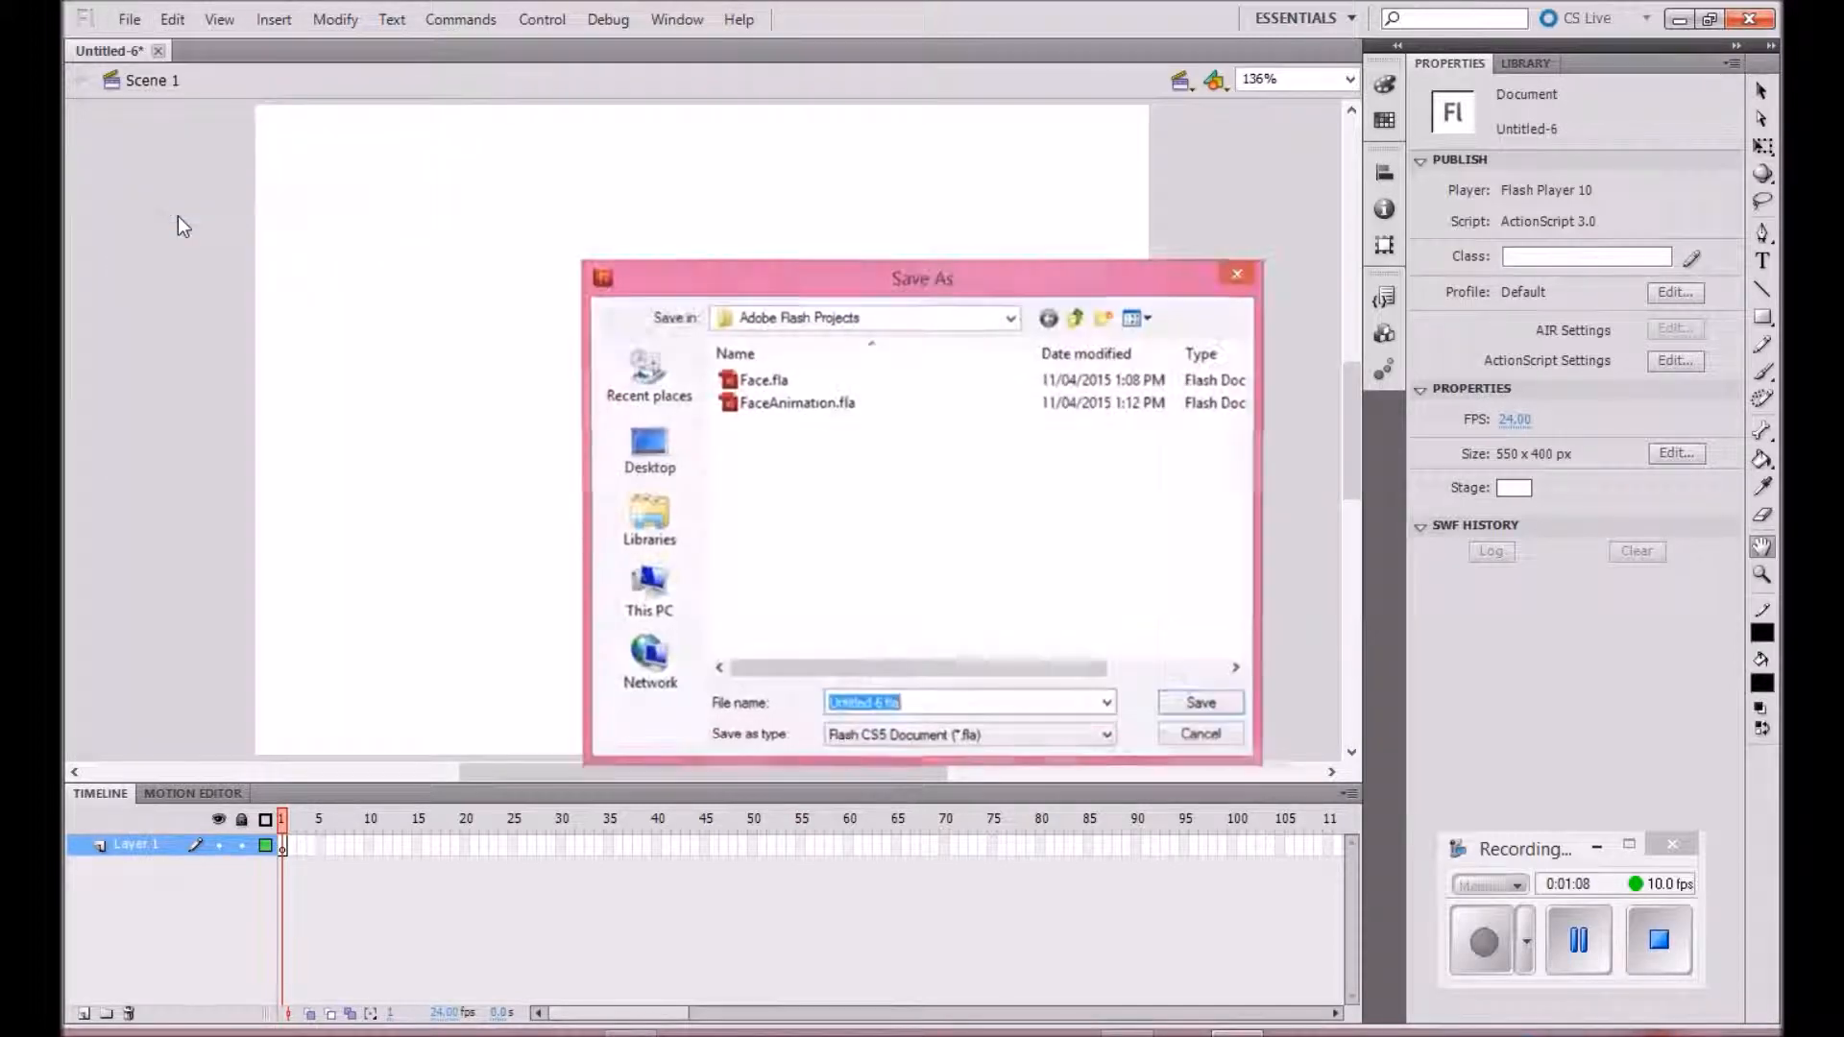
pyautogui.click(823, 407)
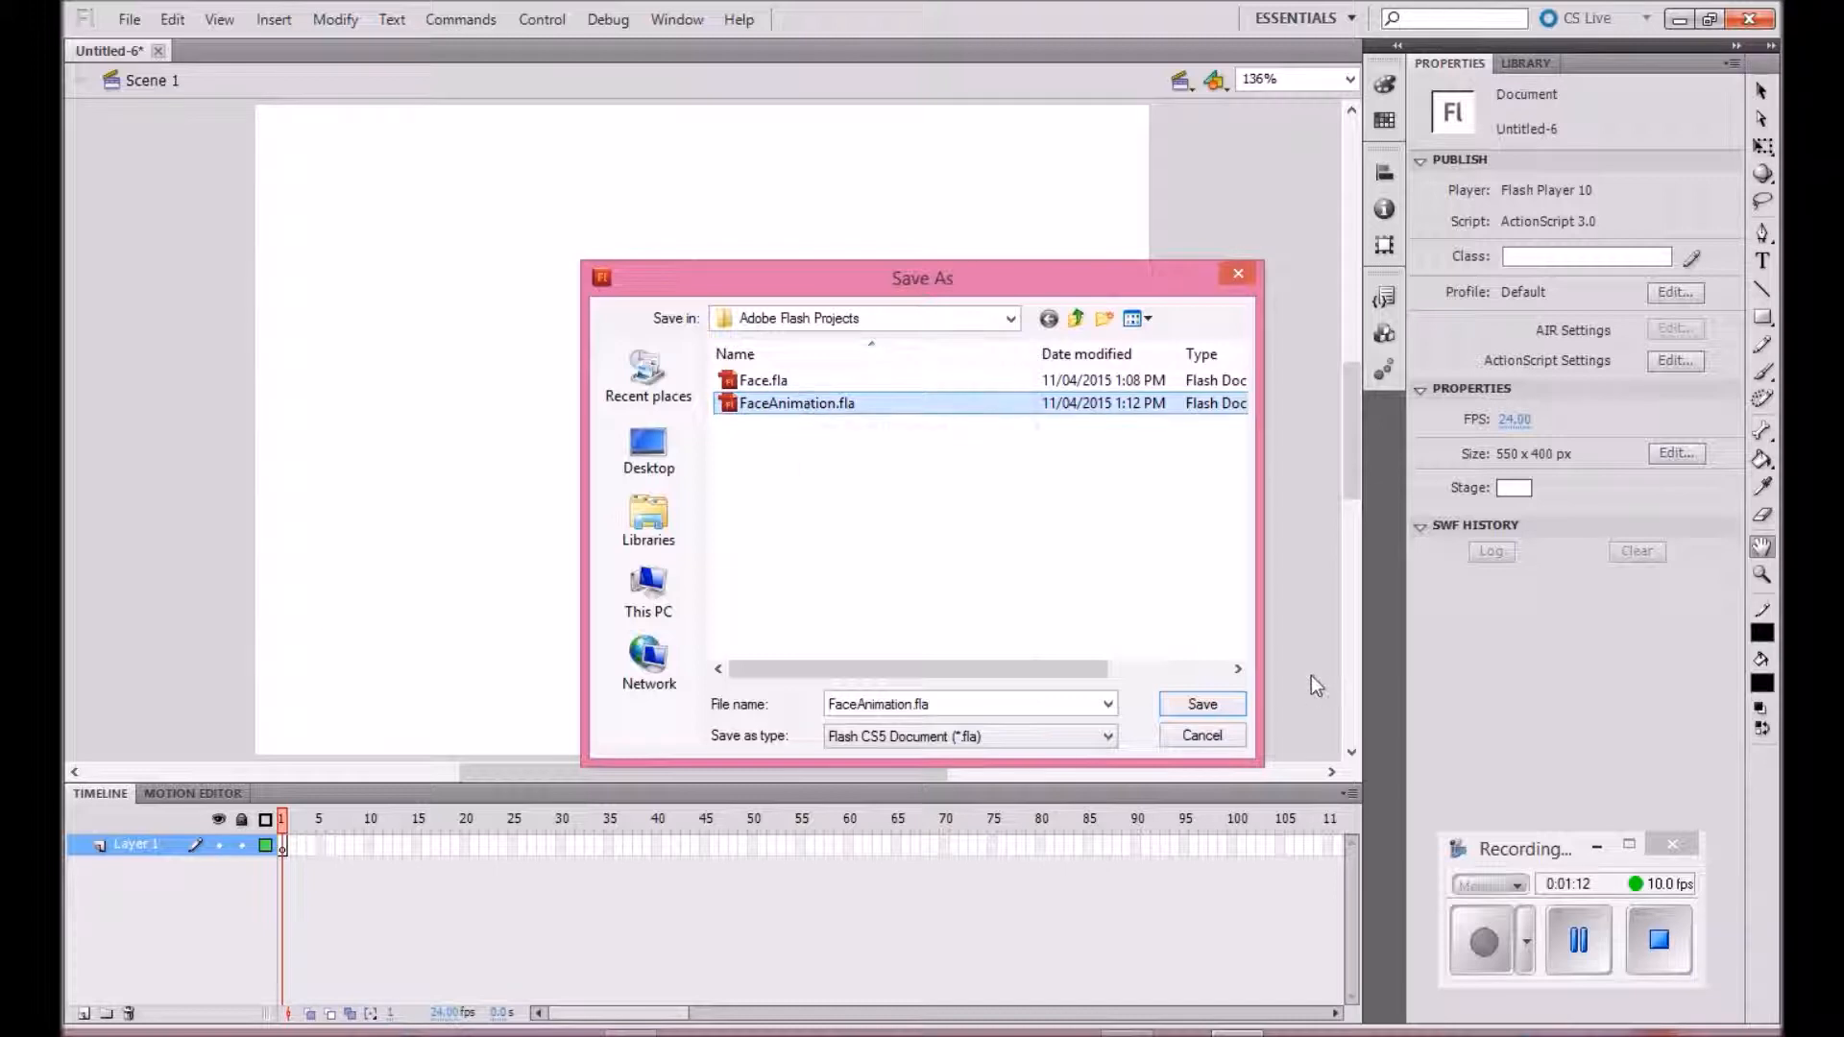
pyautogui.click(1216, 709)
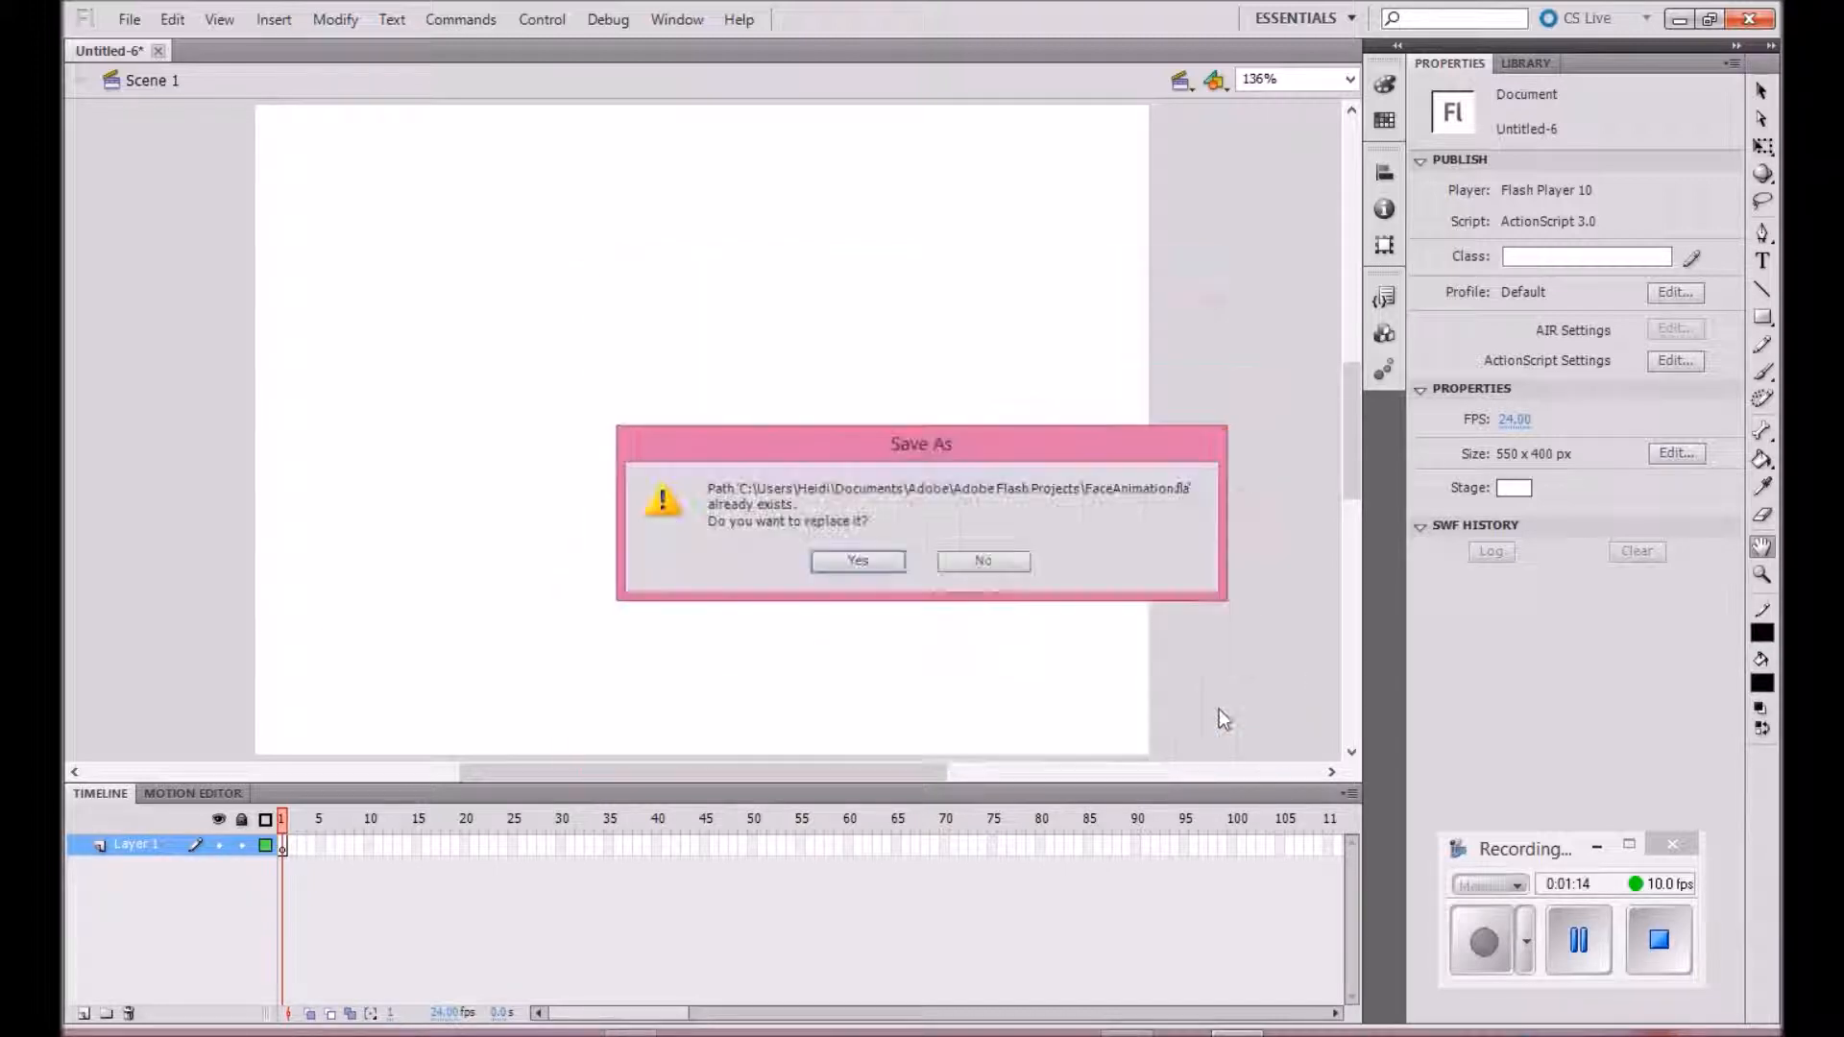
pyautogui.click(826, 561)
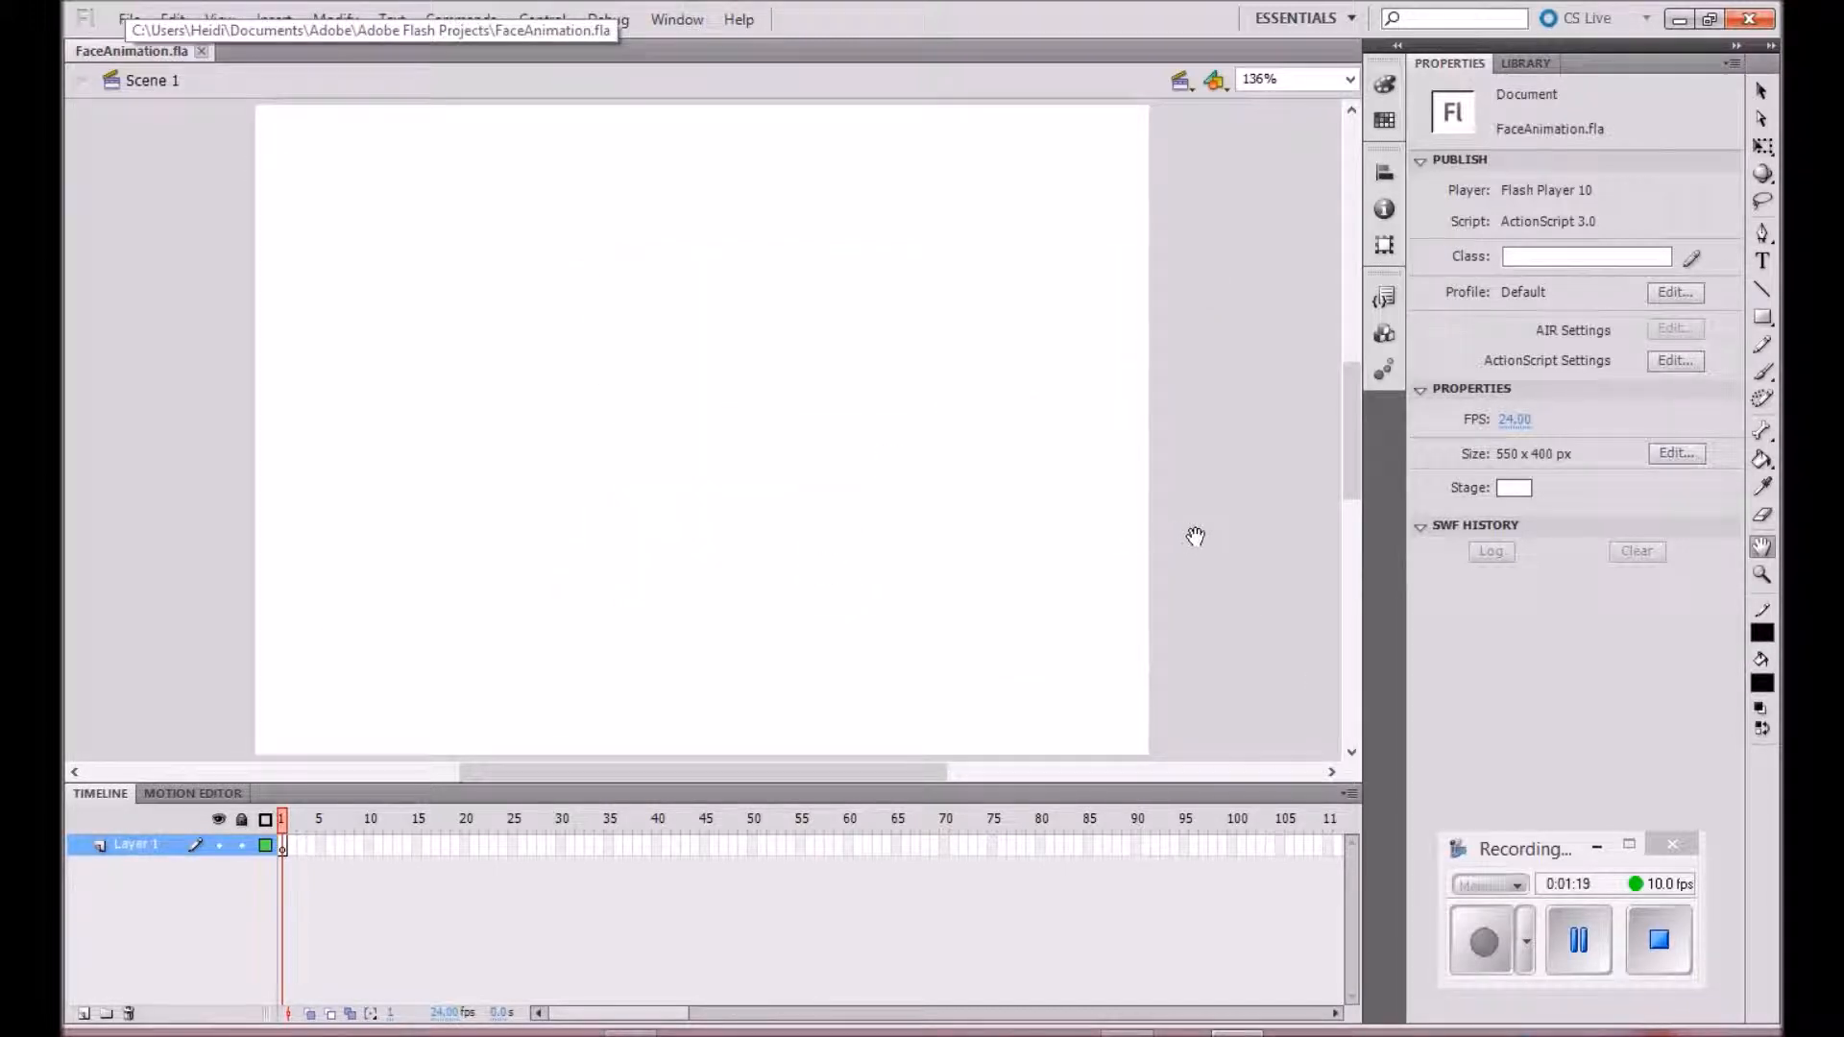
# - Brush a closed black head outline, rounded on top and flatter below, in the upper middle of the stage
pyautogui.click(1763, 373)
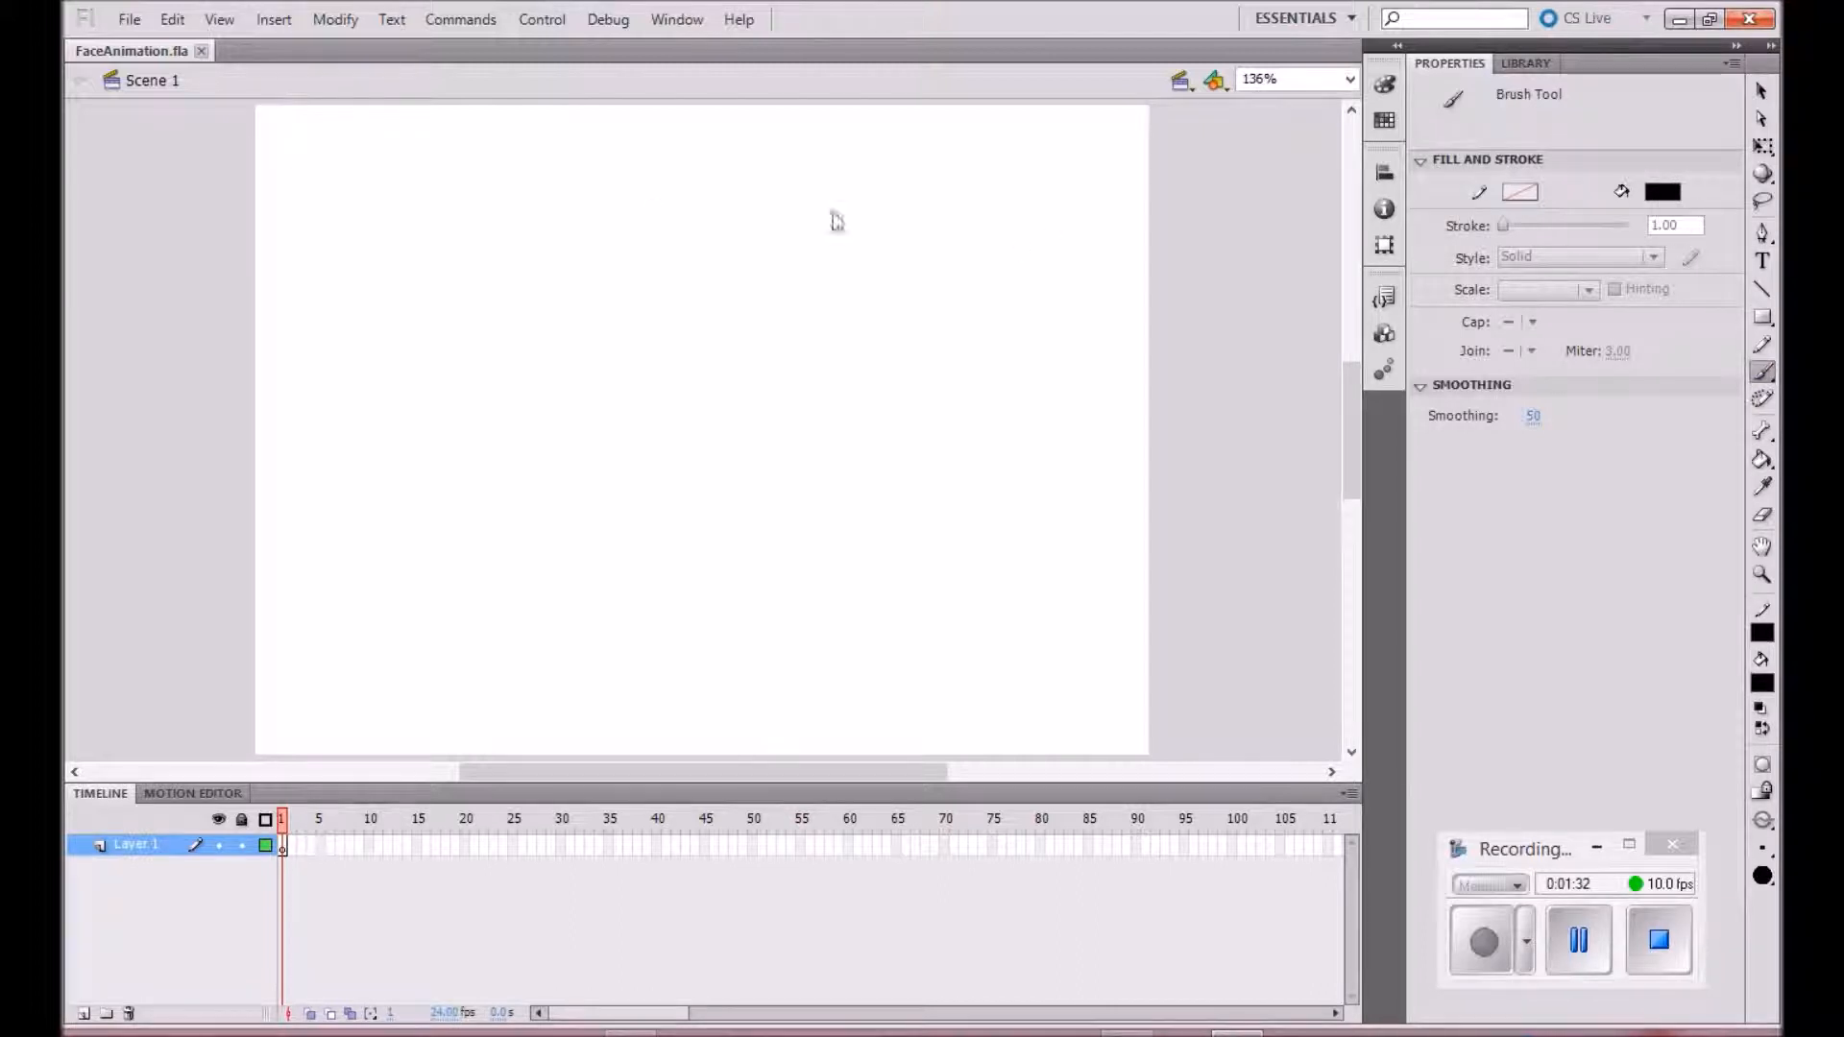
pyautogui.moveTo(721, 220)
pyautogui.mouseDown()
pyautogui.moveTo(580, 242)
pyautogui.moveTo(505, 303)
pyautogui.moveTo(469, 371)
pyautogui.moveTo(473, 438)
pyautogui.moveTo(515, 461)
pyautogui.moveTo(772, 489)
pyautogui.moveTo(897, 440)
pyautogui.moveTo(870, 305)
pyautogui.moveTo(813, 245)
pyautogui.moveTo(705, 220)
pyautogui.mouseUp()
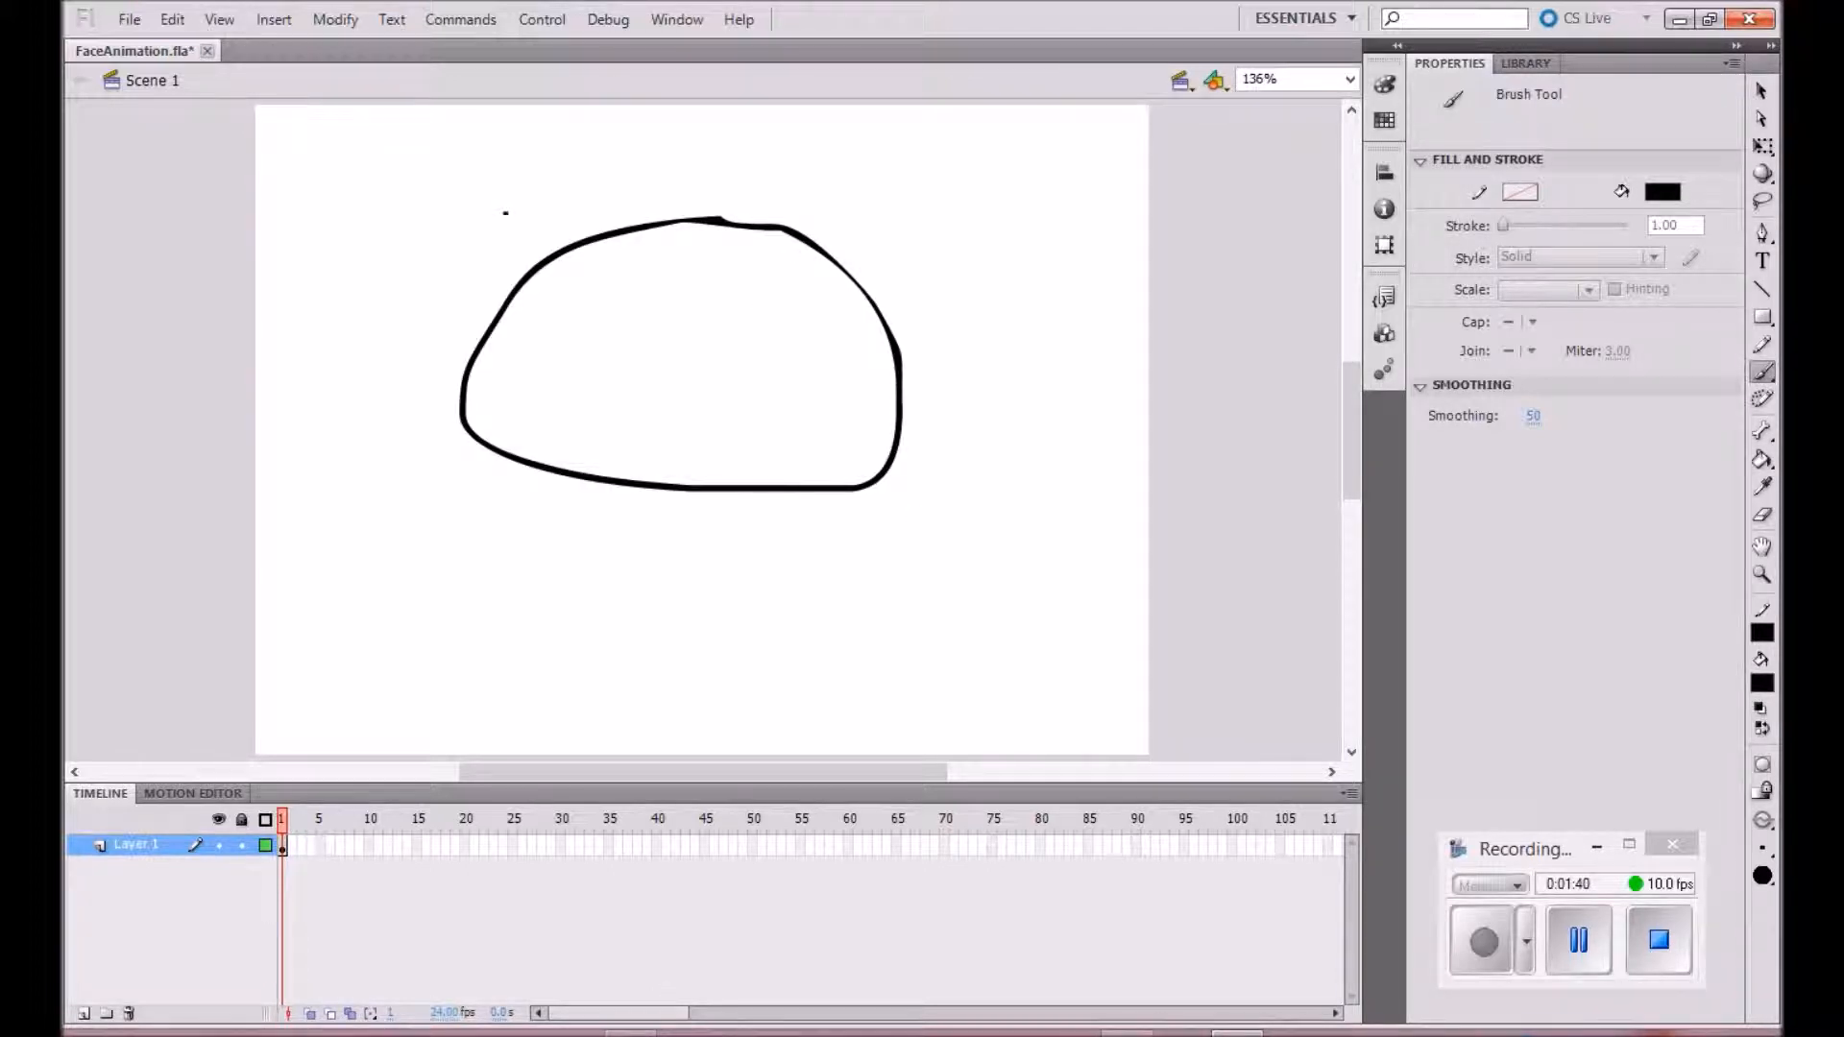
# - Brush a narrow wavy closed shape beside the head and enlarge it with Free Transform to about 71 by 329 px
pyautogui.moveTo(1066, 199)
pyautogui.mouseDown()
pyautogui.moveTo(1039, 317)
pyautogui.moveTo(1066, 348)
pyautogui.moveTo(1033, 384)
pyautogui.moveTo(1056, 432)
pyautogui.moveTo(1029, 485)
pyautogui.moveTo(1061, 446)
pyautogui.moveTo(1092, 248)
pyautogui.moveTo(1080, 185)
pyautogui.moveTo(1064, 207)
pyautogui.mouseUp()
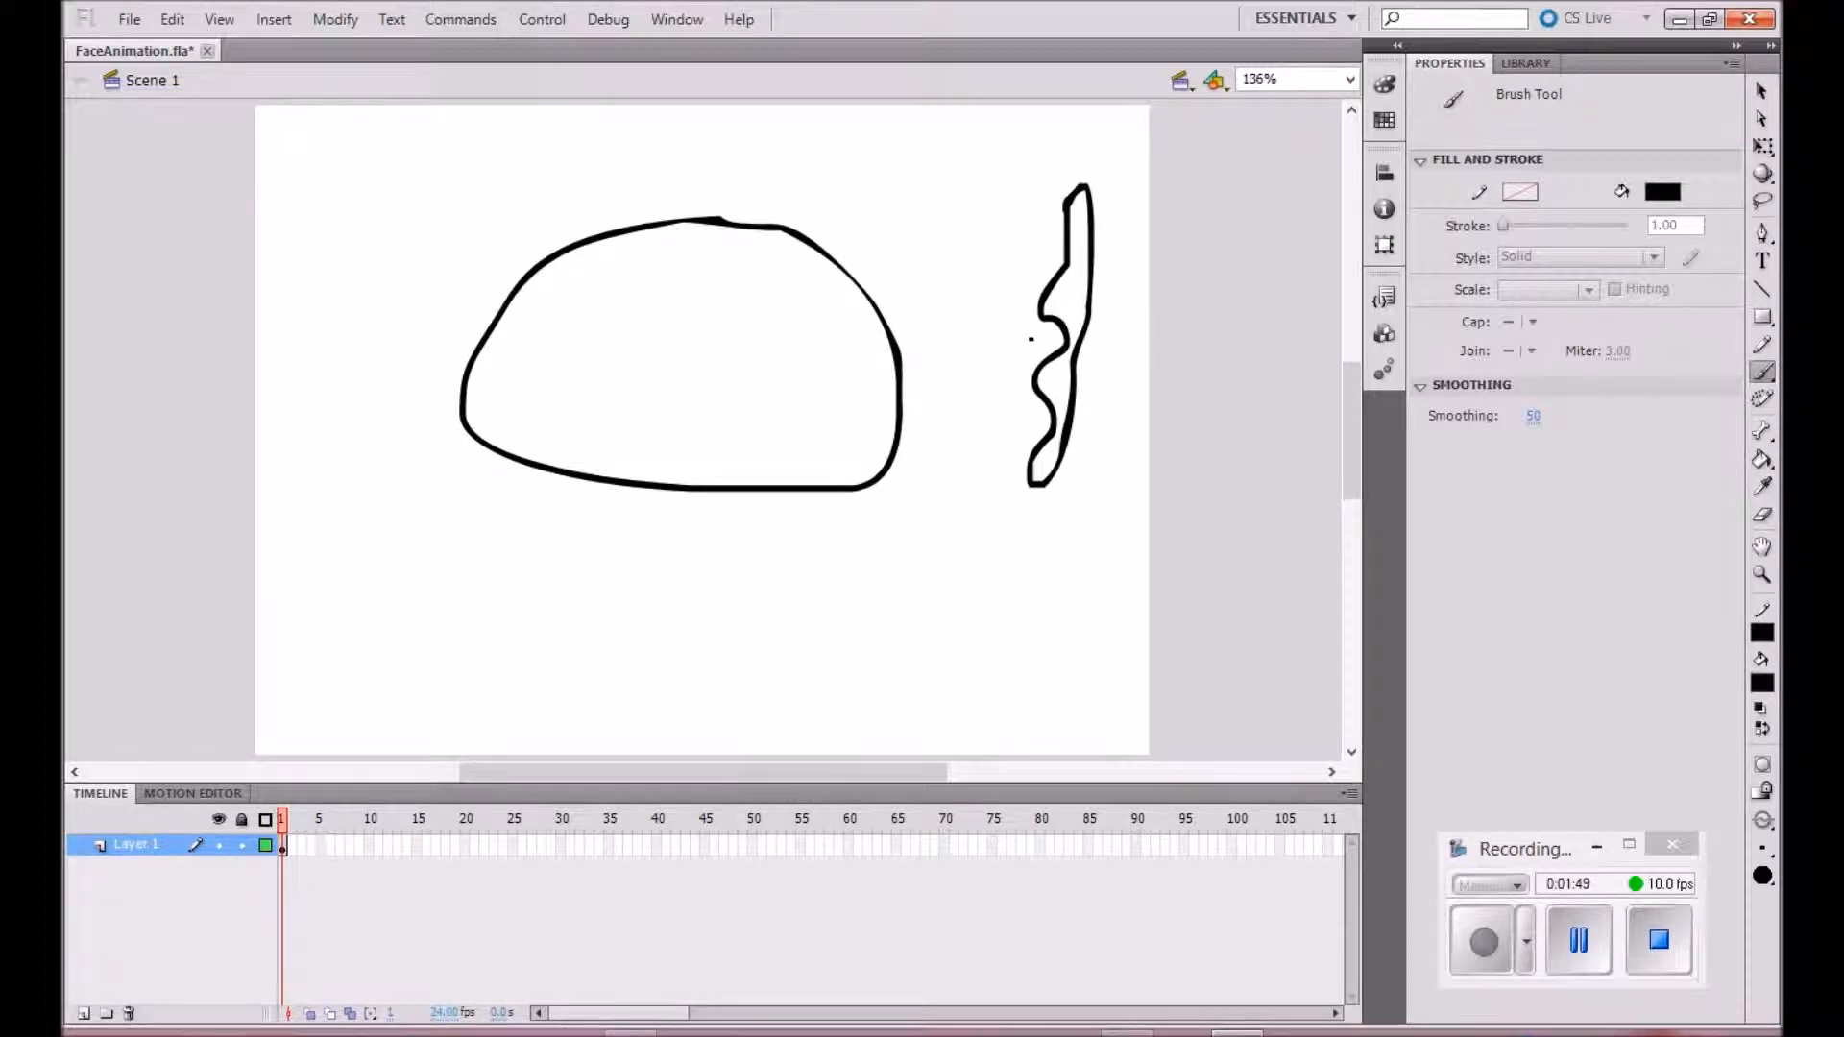
pyautogui.click(1764, 90)
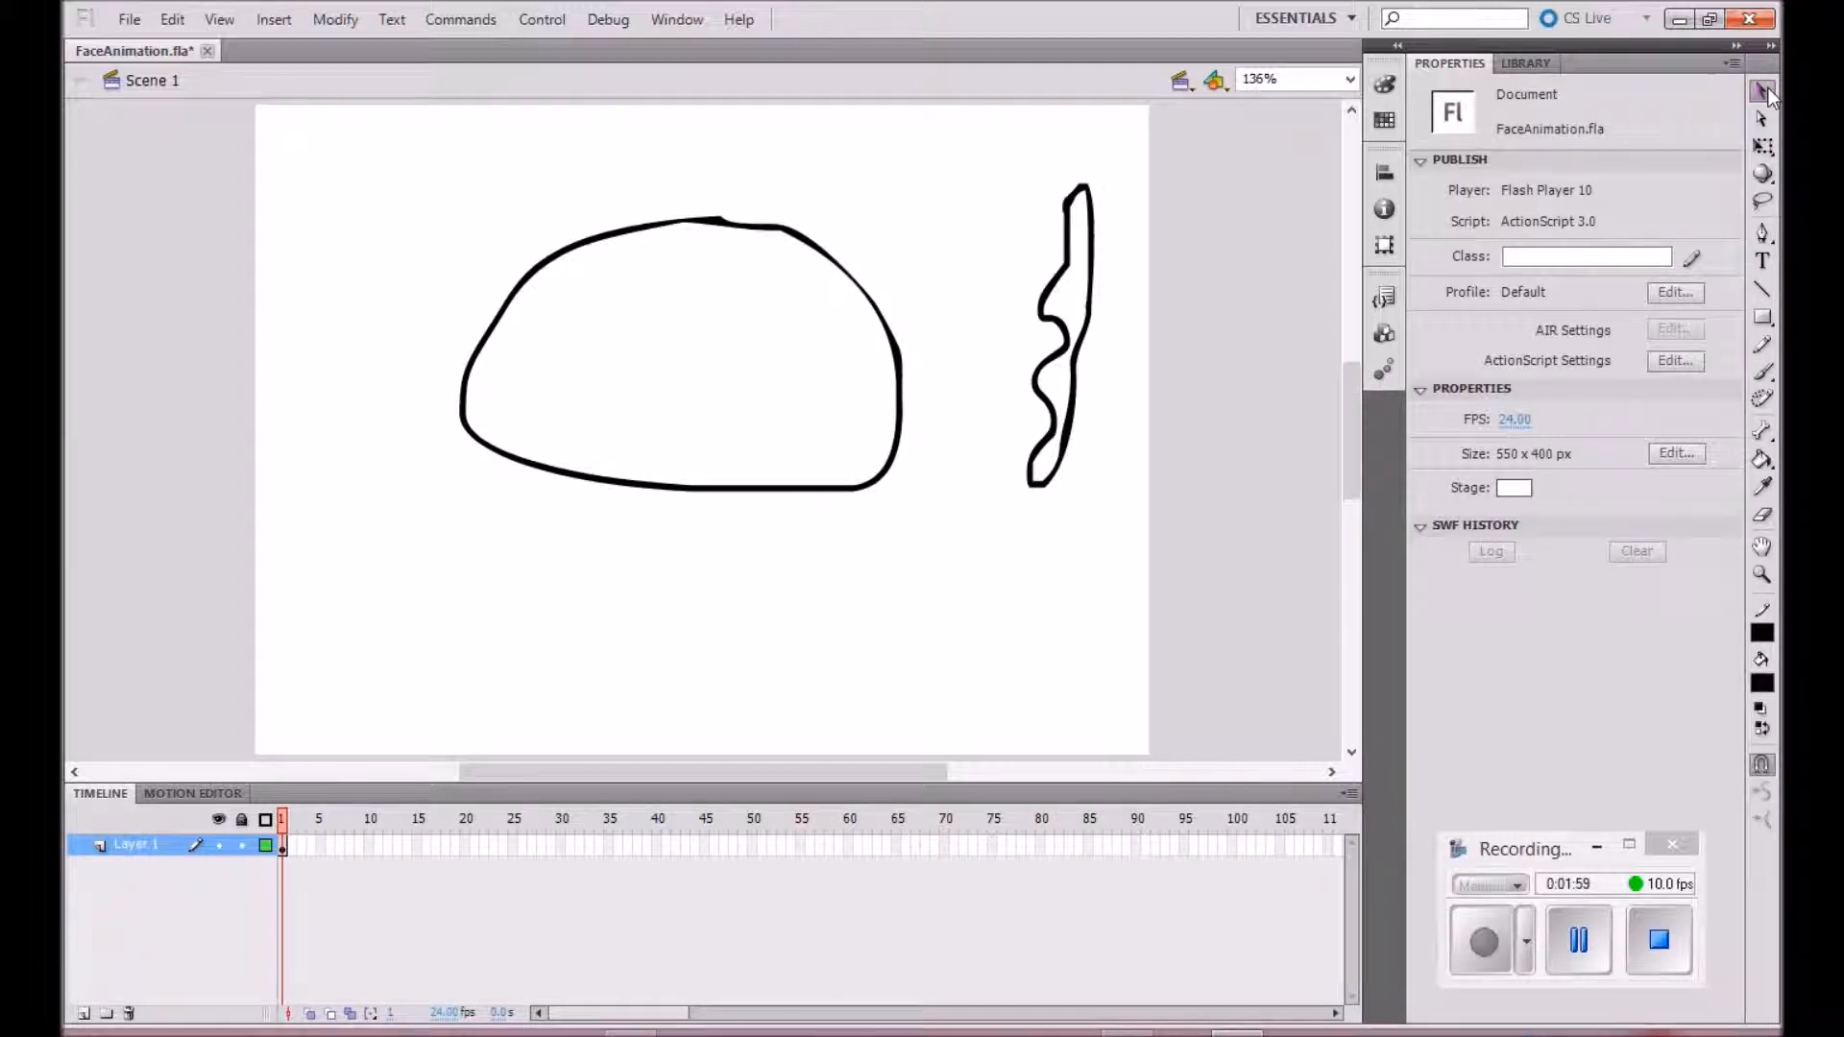
pyautogui.click(1759, 149)
pyautogui.moveTo(965, 152); pyautogui.dragTo(1119, 528)
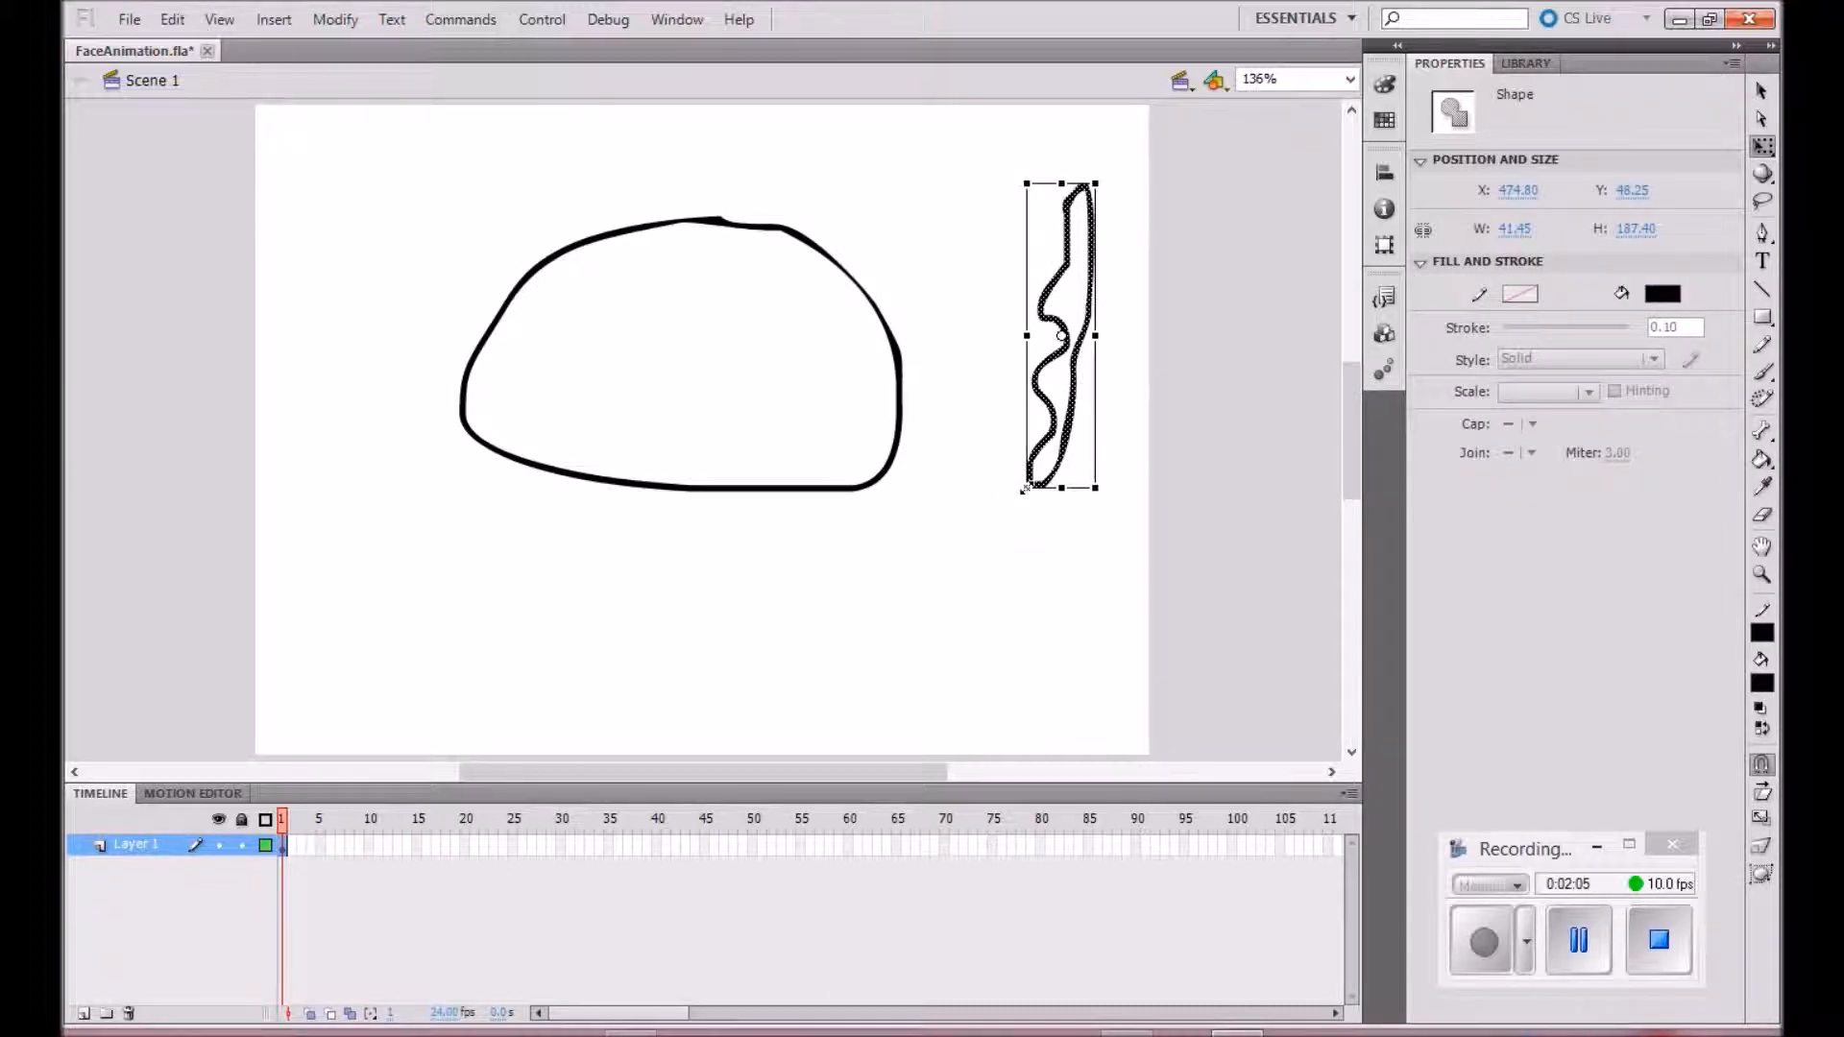
pyautogui.moveTo(1025, 490); pyautogui.dragTo(788, 719)
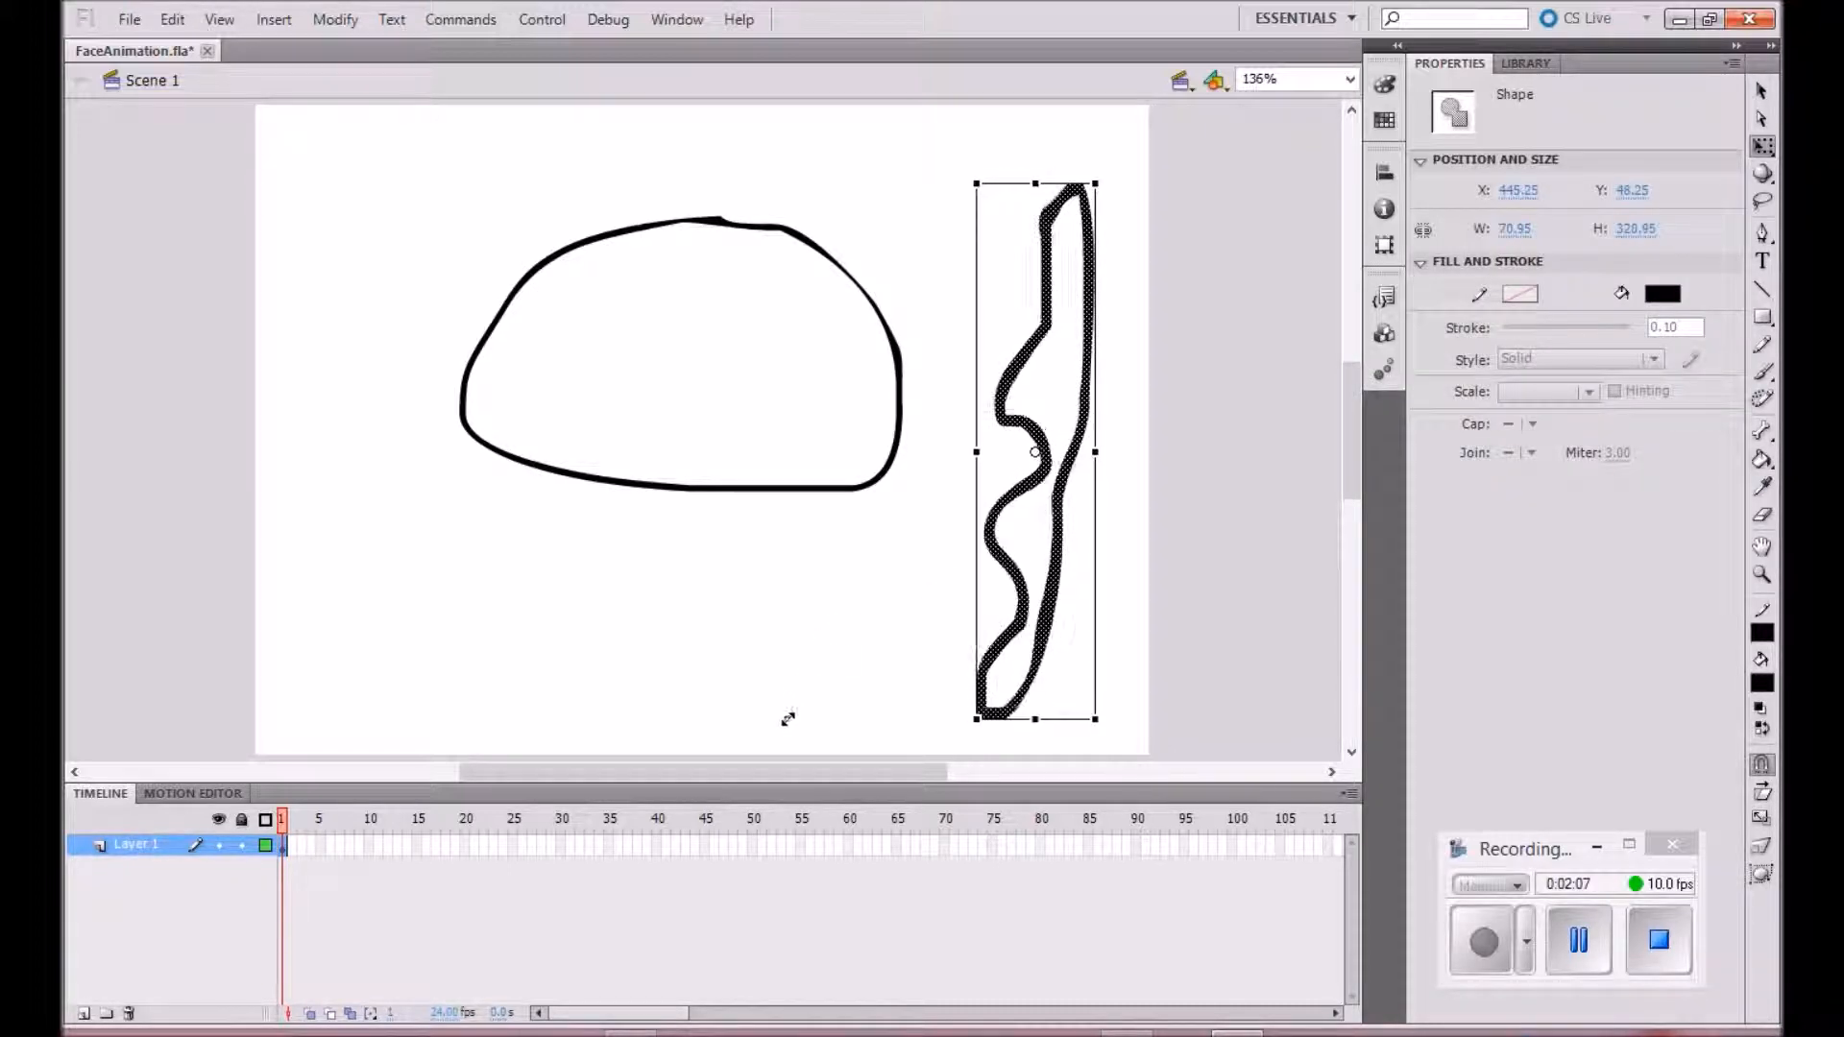
pyautogui.click(1131, 524)
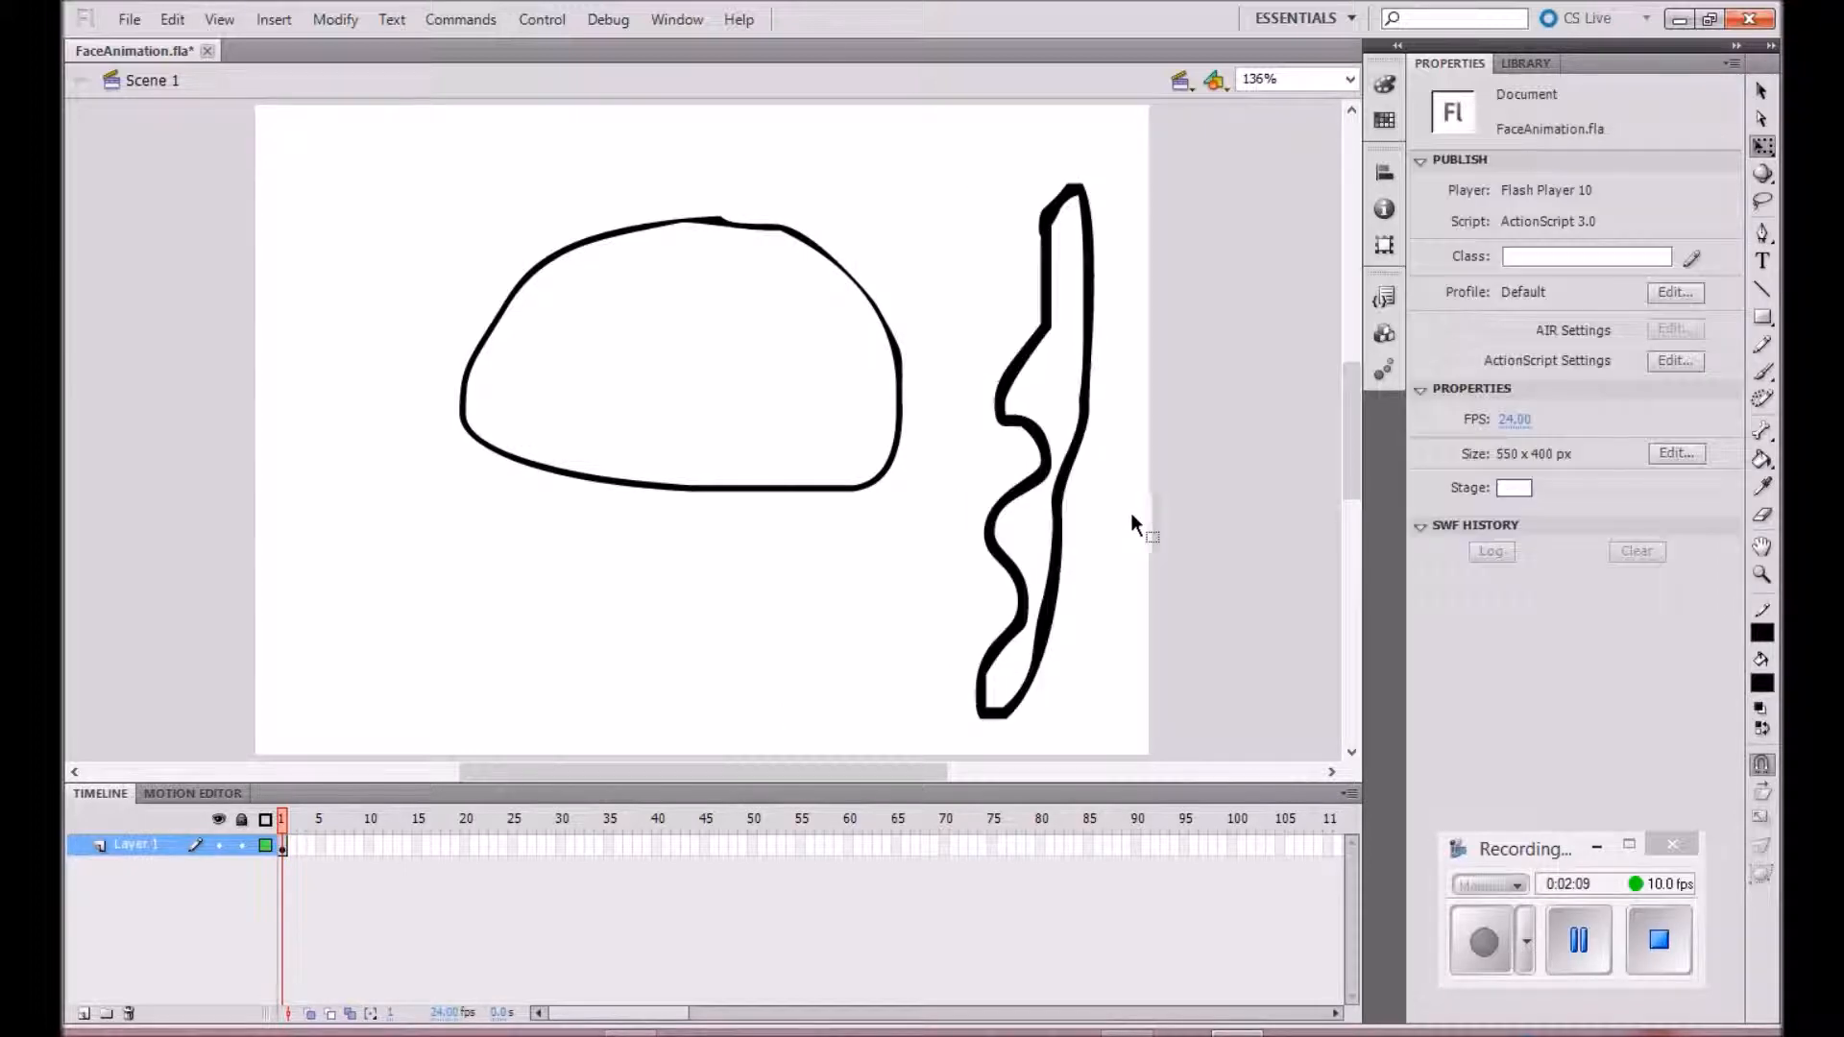
# - Pull the wavy shape's inner edge outward into a spike, and delete the whole shape
pyautogui.moveTo(1023, 350); pyautogui.dragTo(996, 263)
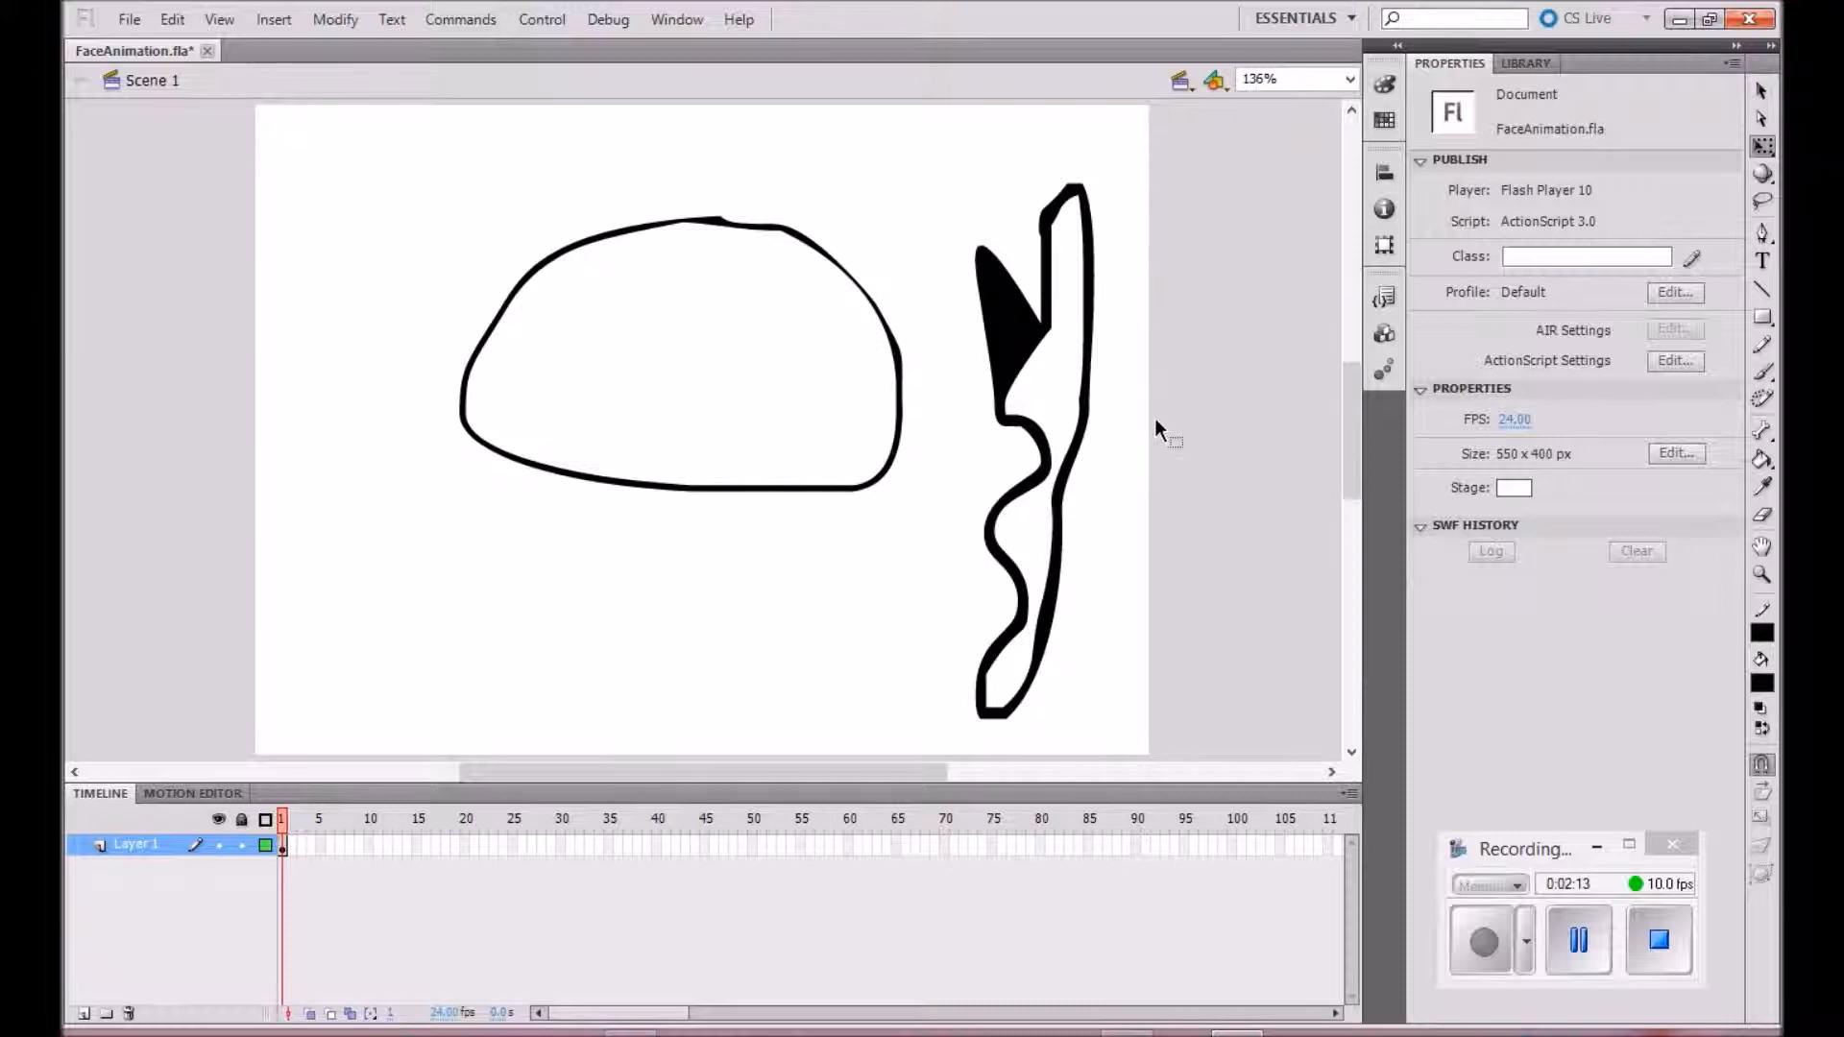
pyautogui.click(1764, 91)
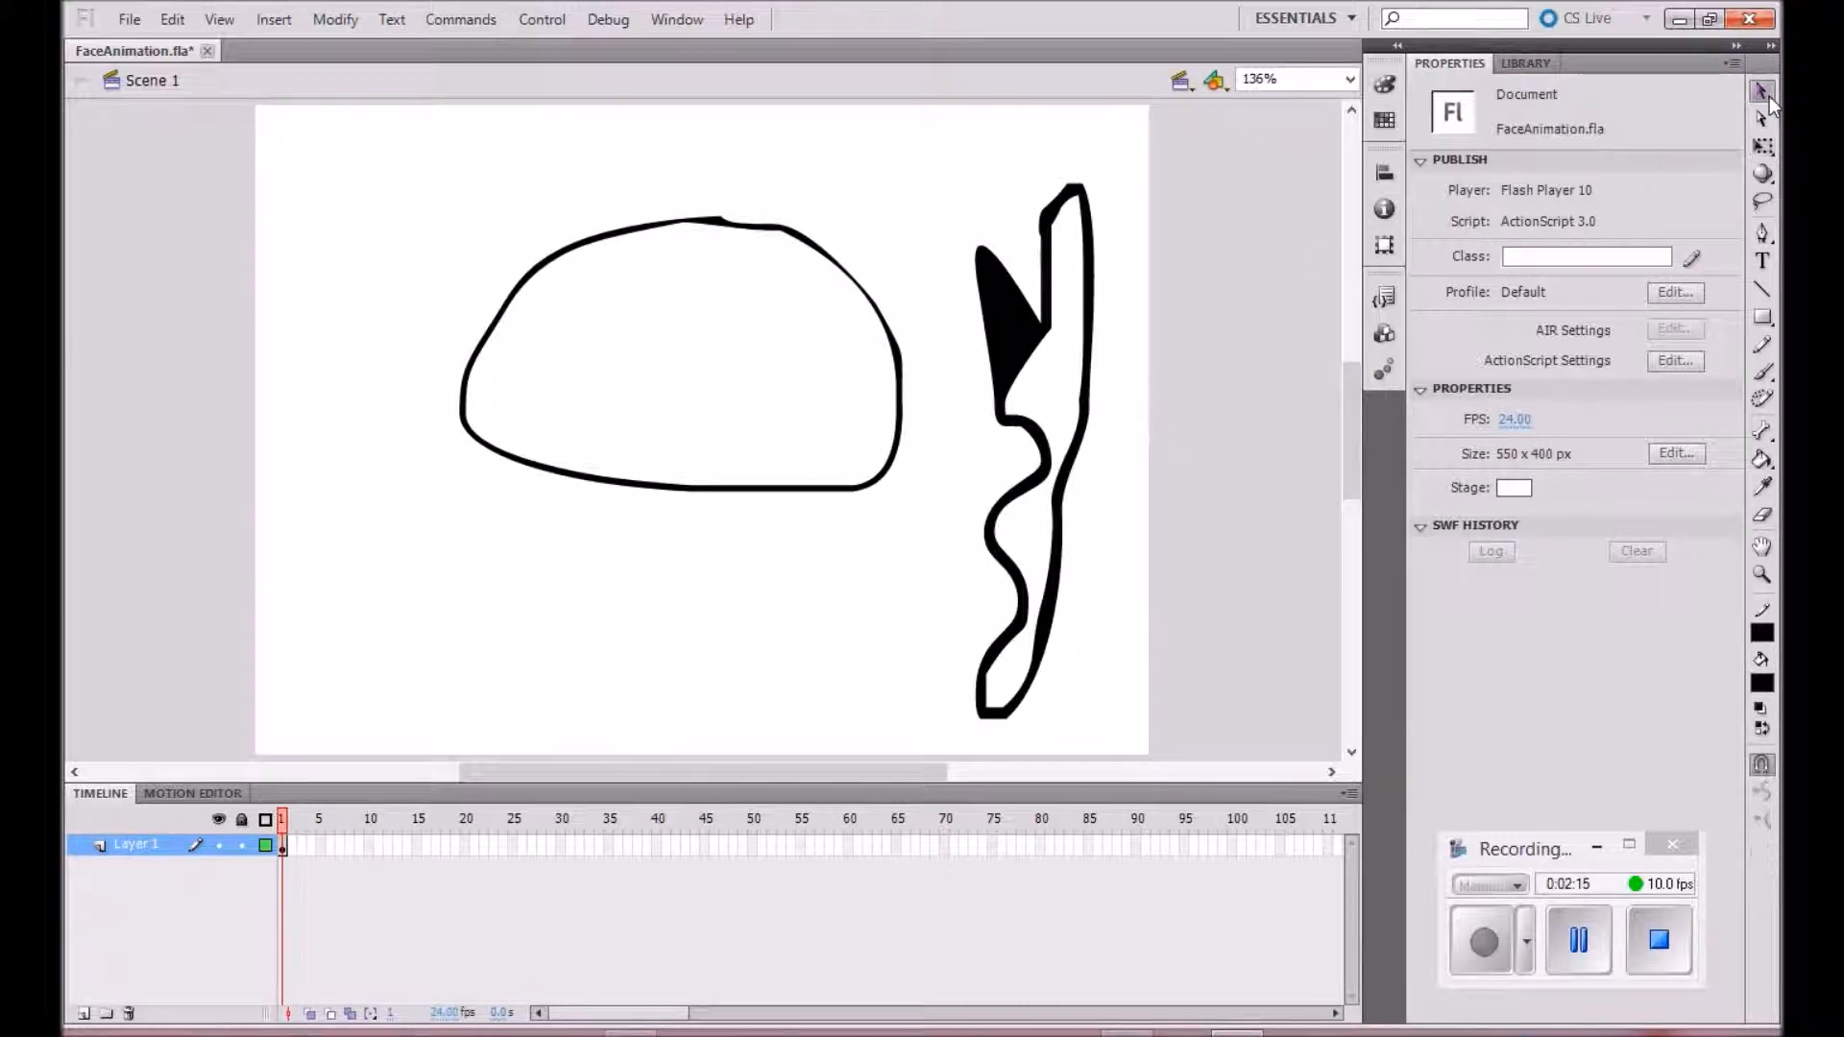
pyautogui.moveTo(948, 125)
pyautogui.mouseDown()
pyautogui.moveTo(1091, 774)
pyautogui.moveTo(1143, 759)
pyautogui.mouseUp()
pyautogui.press('Delete')
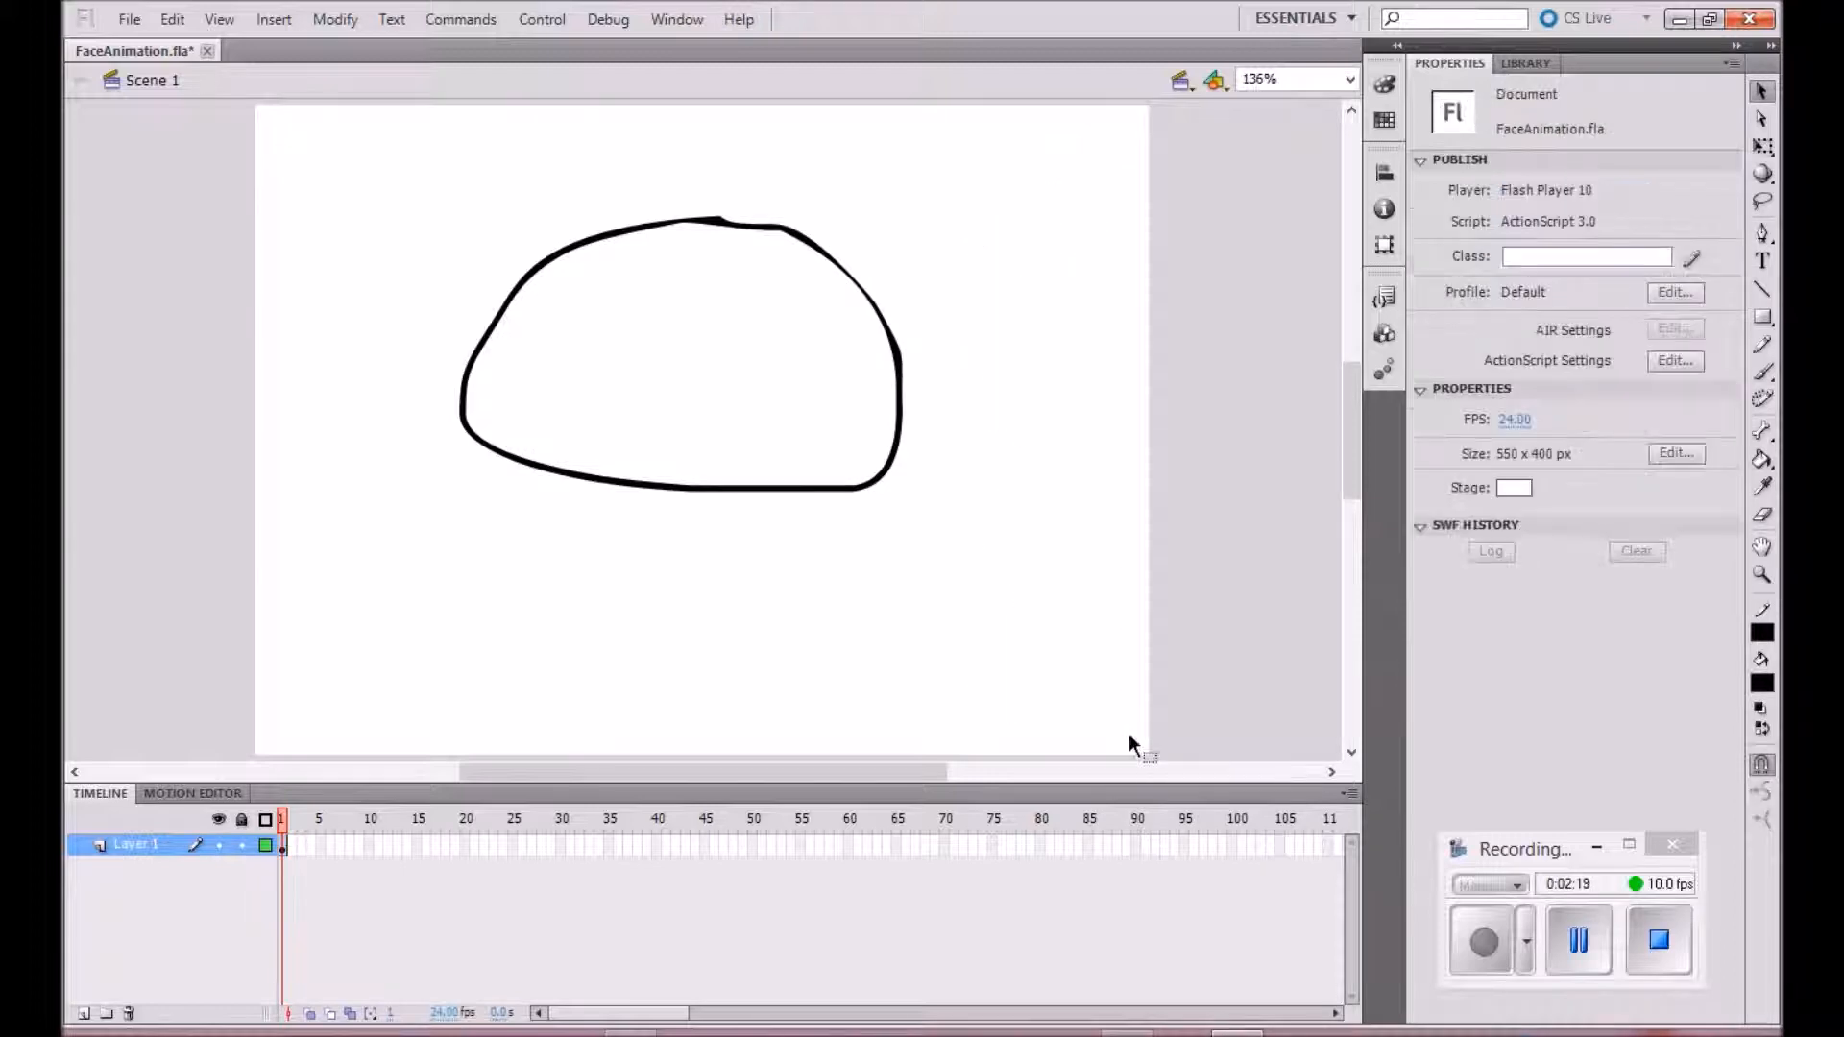
# - Brush two small black eyes and a curved smile inside the head outline
pyautogui.click(1762, 373)
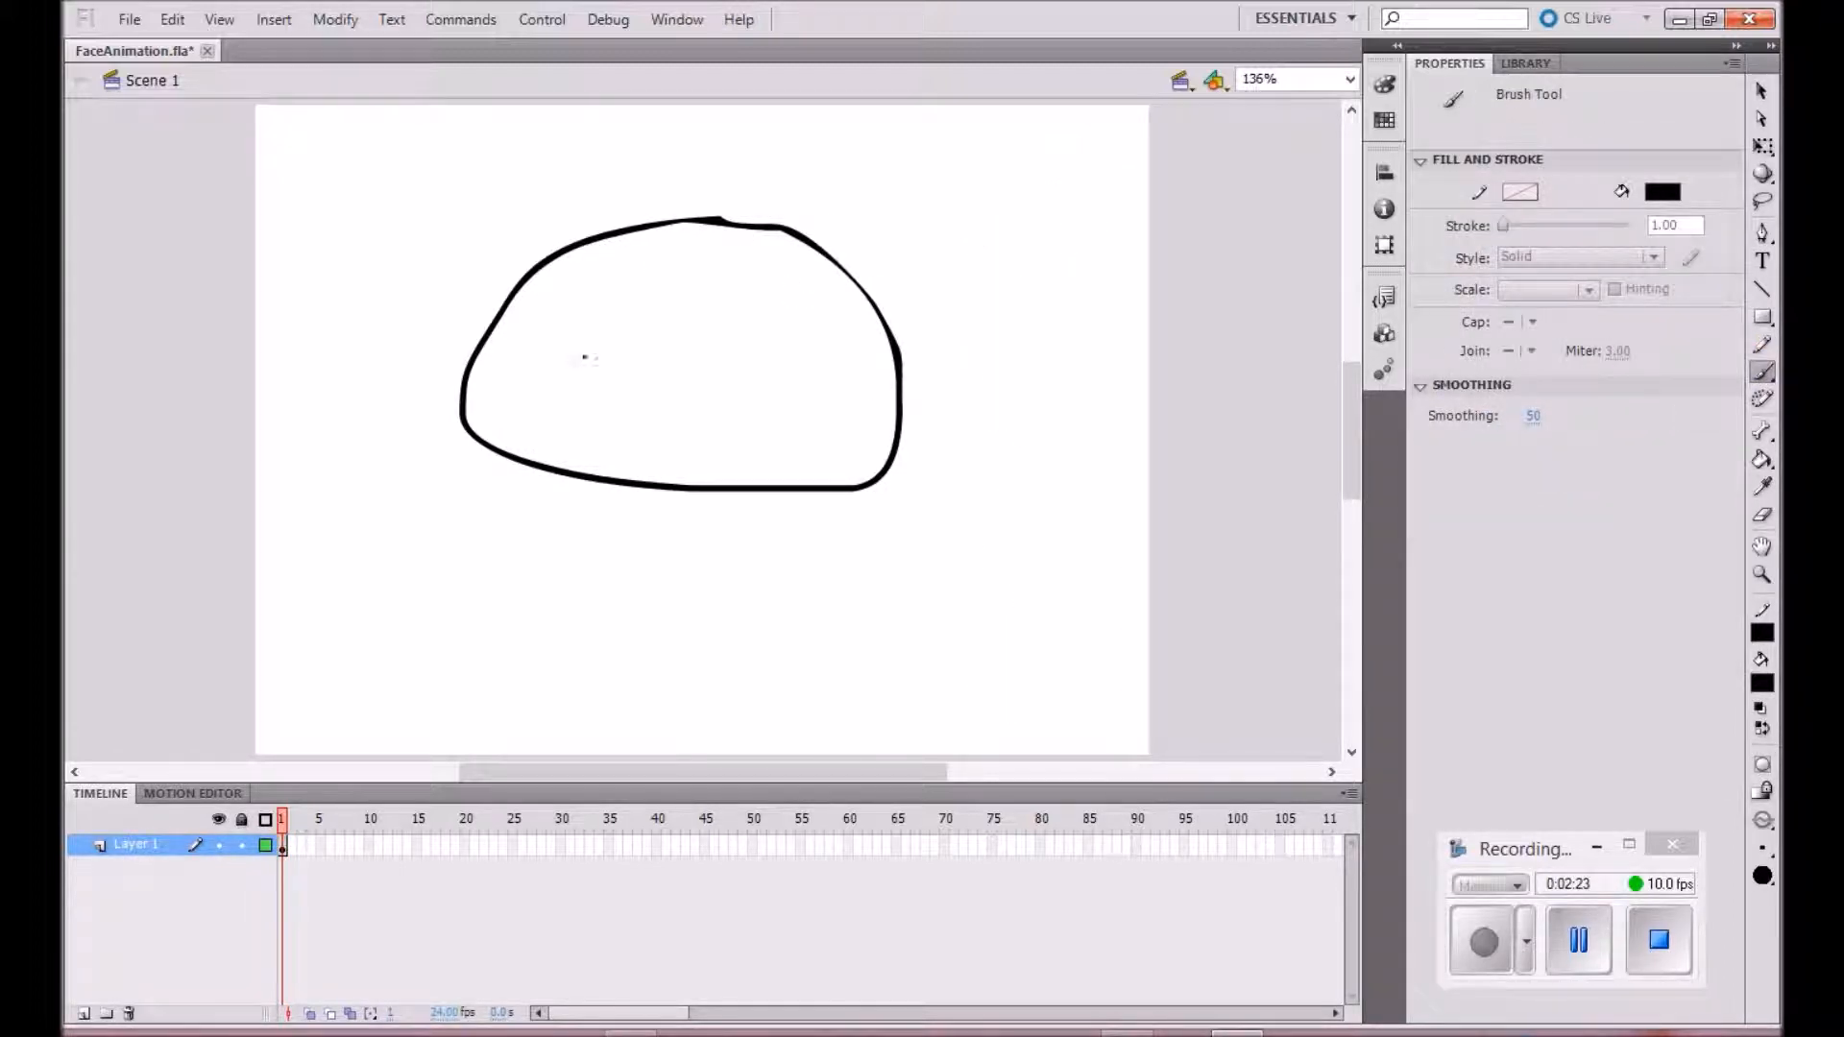
pyautogui.moveTo(610, 315); pyautogui.dragTo(605, 340)
pyautogui.moveTo(768, 308); pyautogui.dragTo(774, 320)
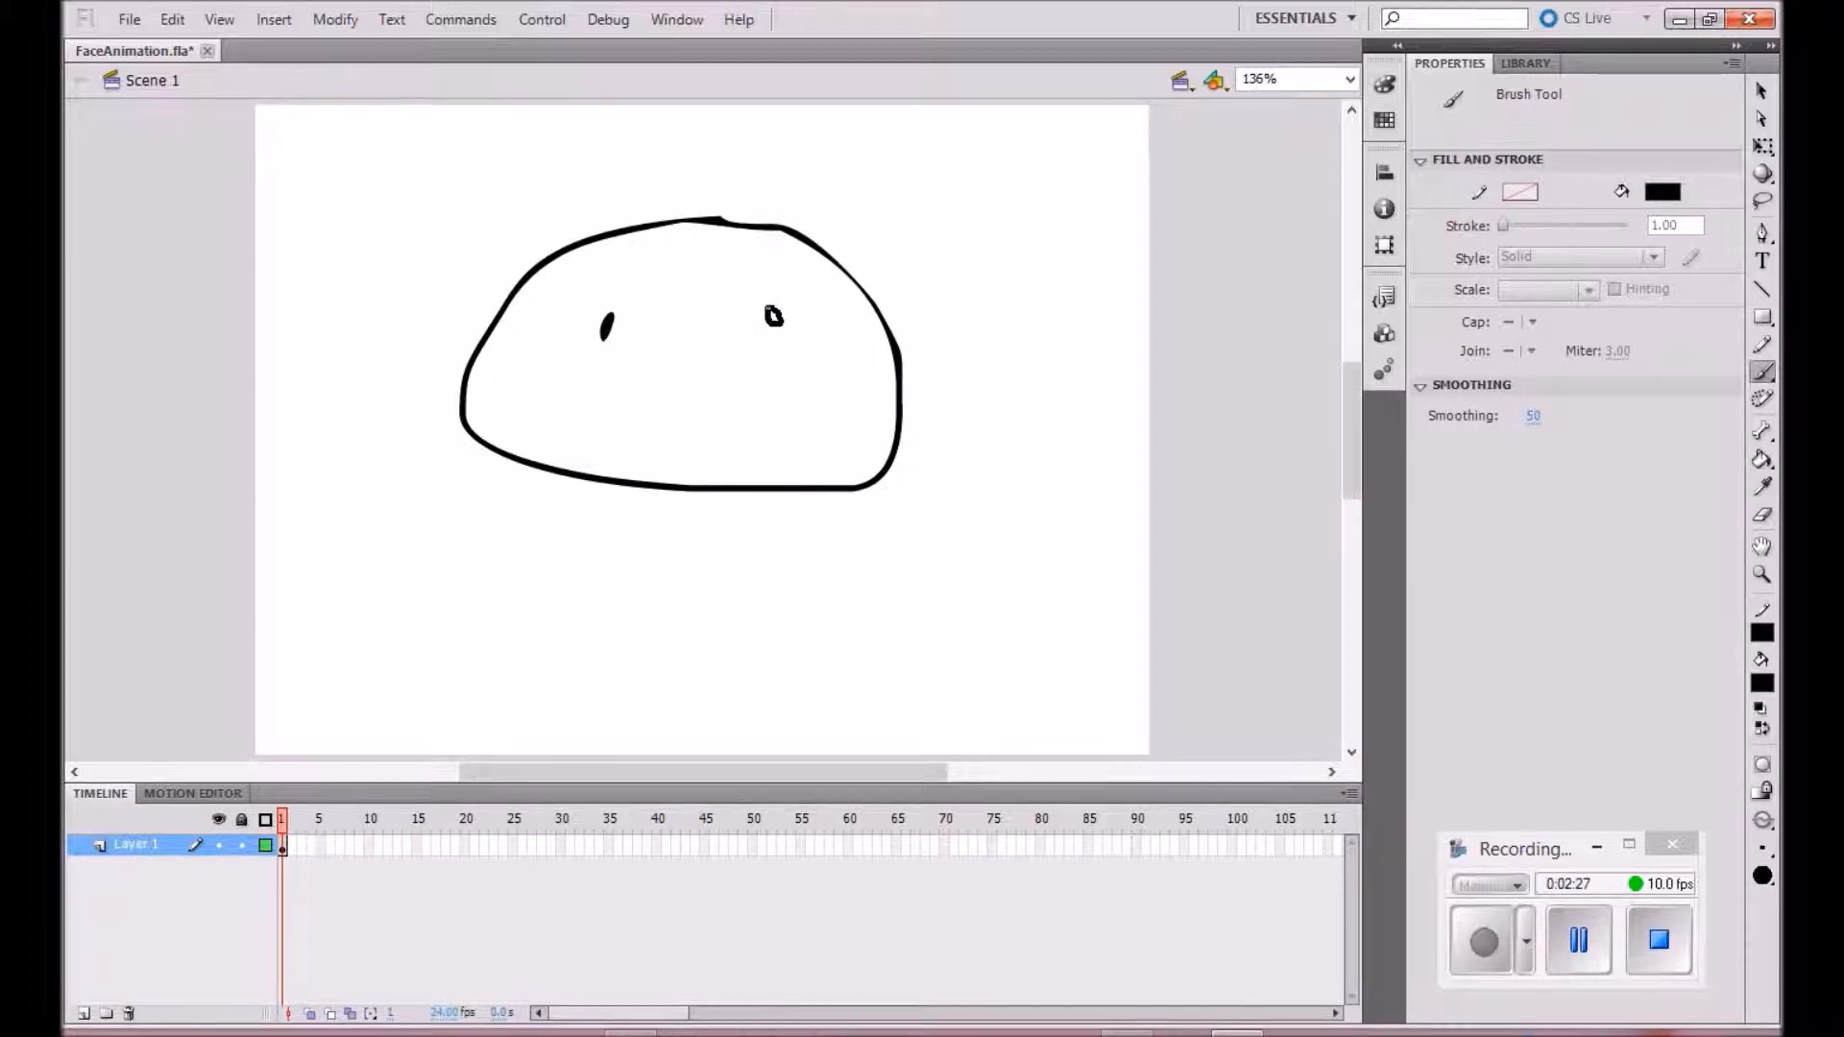
pyautogui.moveTo(588, 414)
pyautogui.mouseDown()
pyautogui.moveTo(708, 416)
pyautogui.moveTo(765, 388)
pyautogui.mouseUp()
# - Brush several short, spiky hair strokes rising from the top of the head
pyautogui.moveTo(634, 226)
pyautogui.mouseDown()
pyautogui.moveTo(612, 174)
pyautogui.moveTo(661, 151)
pyautogui.mouseUp()
pyautogui.moveTo(695, 224); pyautogui.dragTo(759, 136)
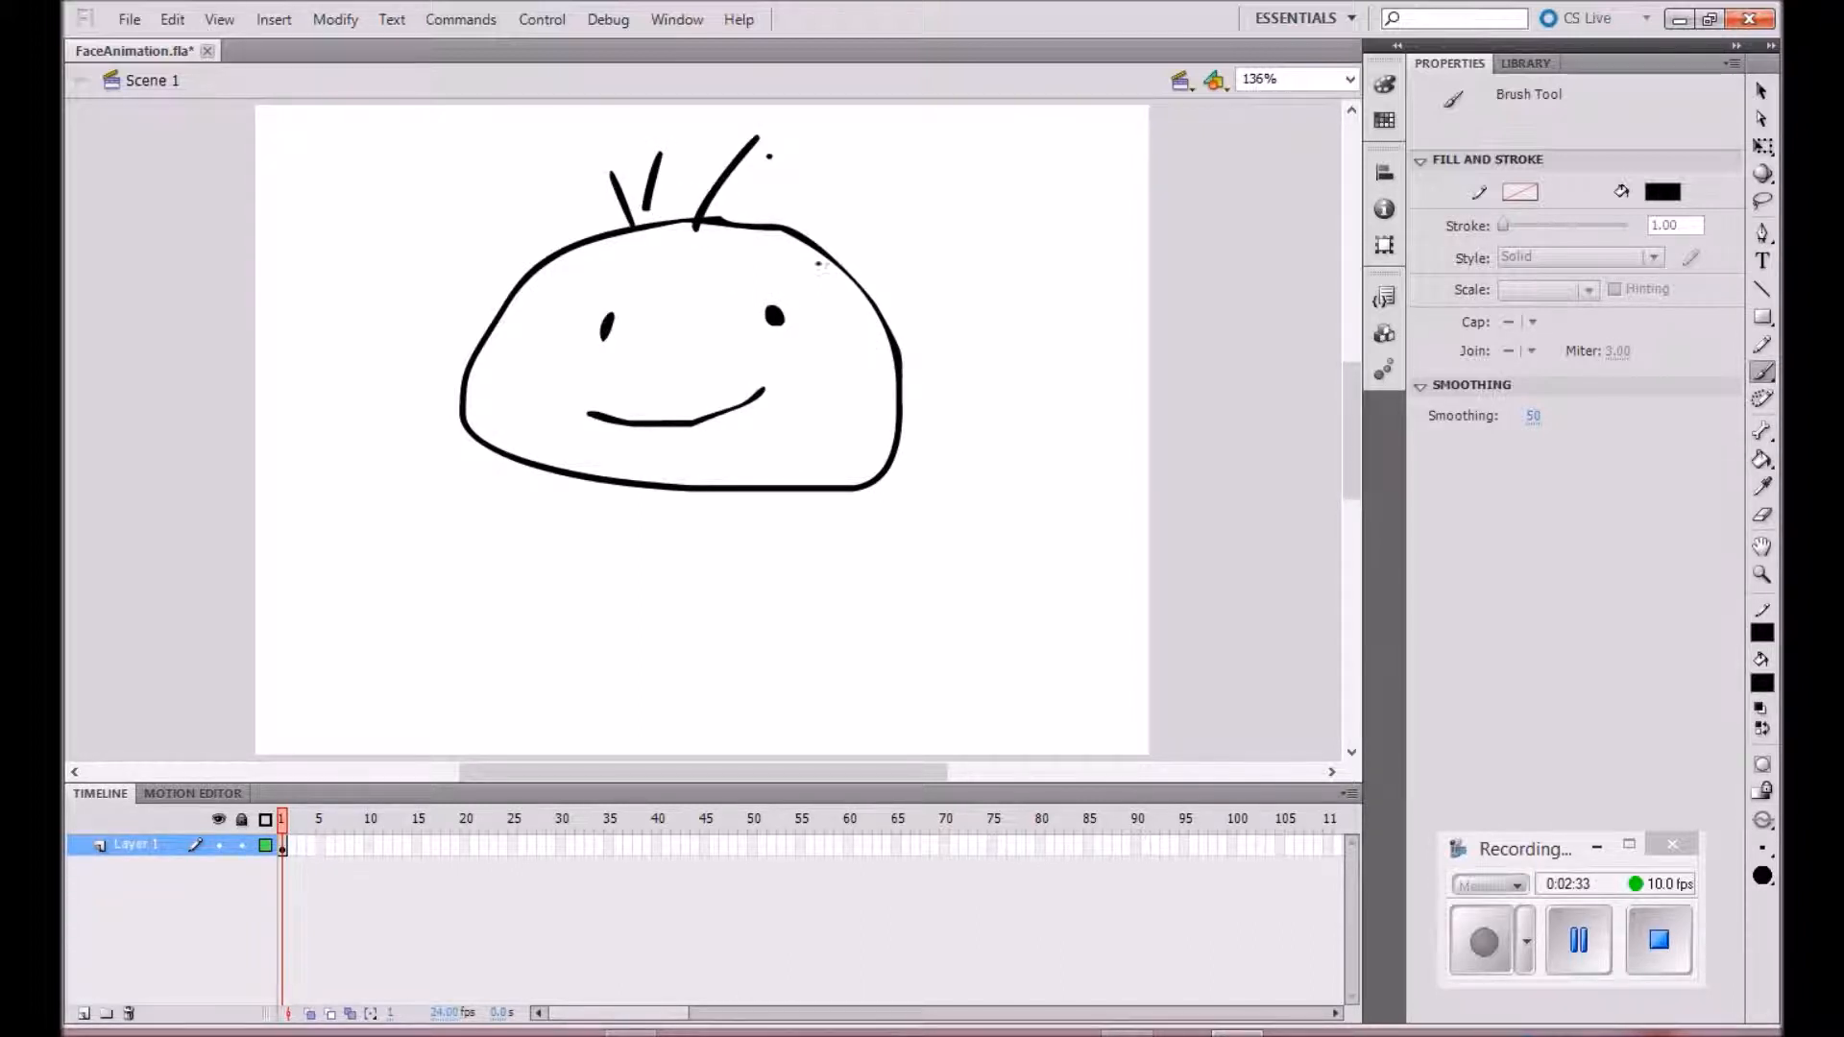
pyautogui.moveTo(792, 228); pyautogui.dragTo(856, 149)
# - Insert a keyframe at frame 2 and pull the middle of the smile's lower edge down into a small filled bulge
pyautogui.click(293, 845)
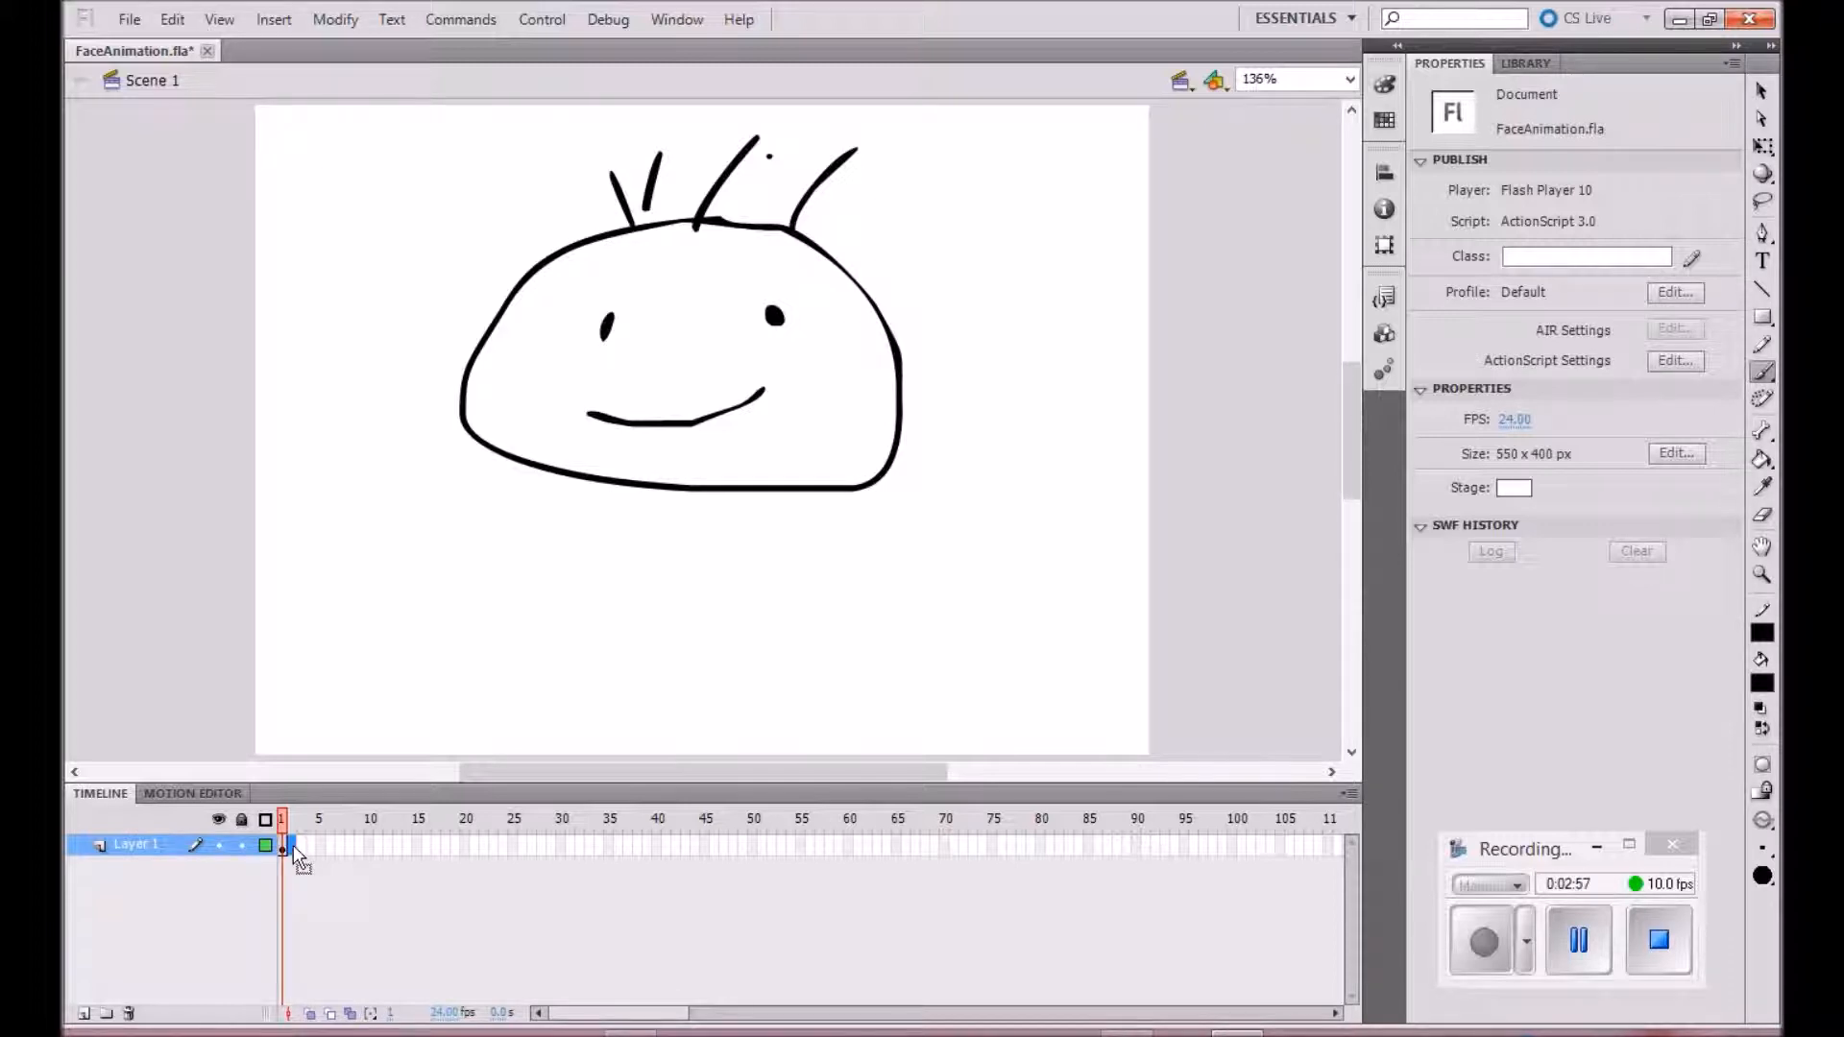
pyautogui.press('F6')
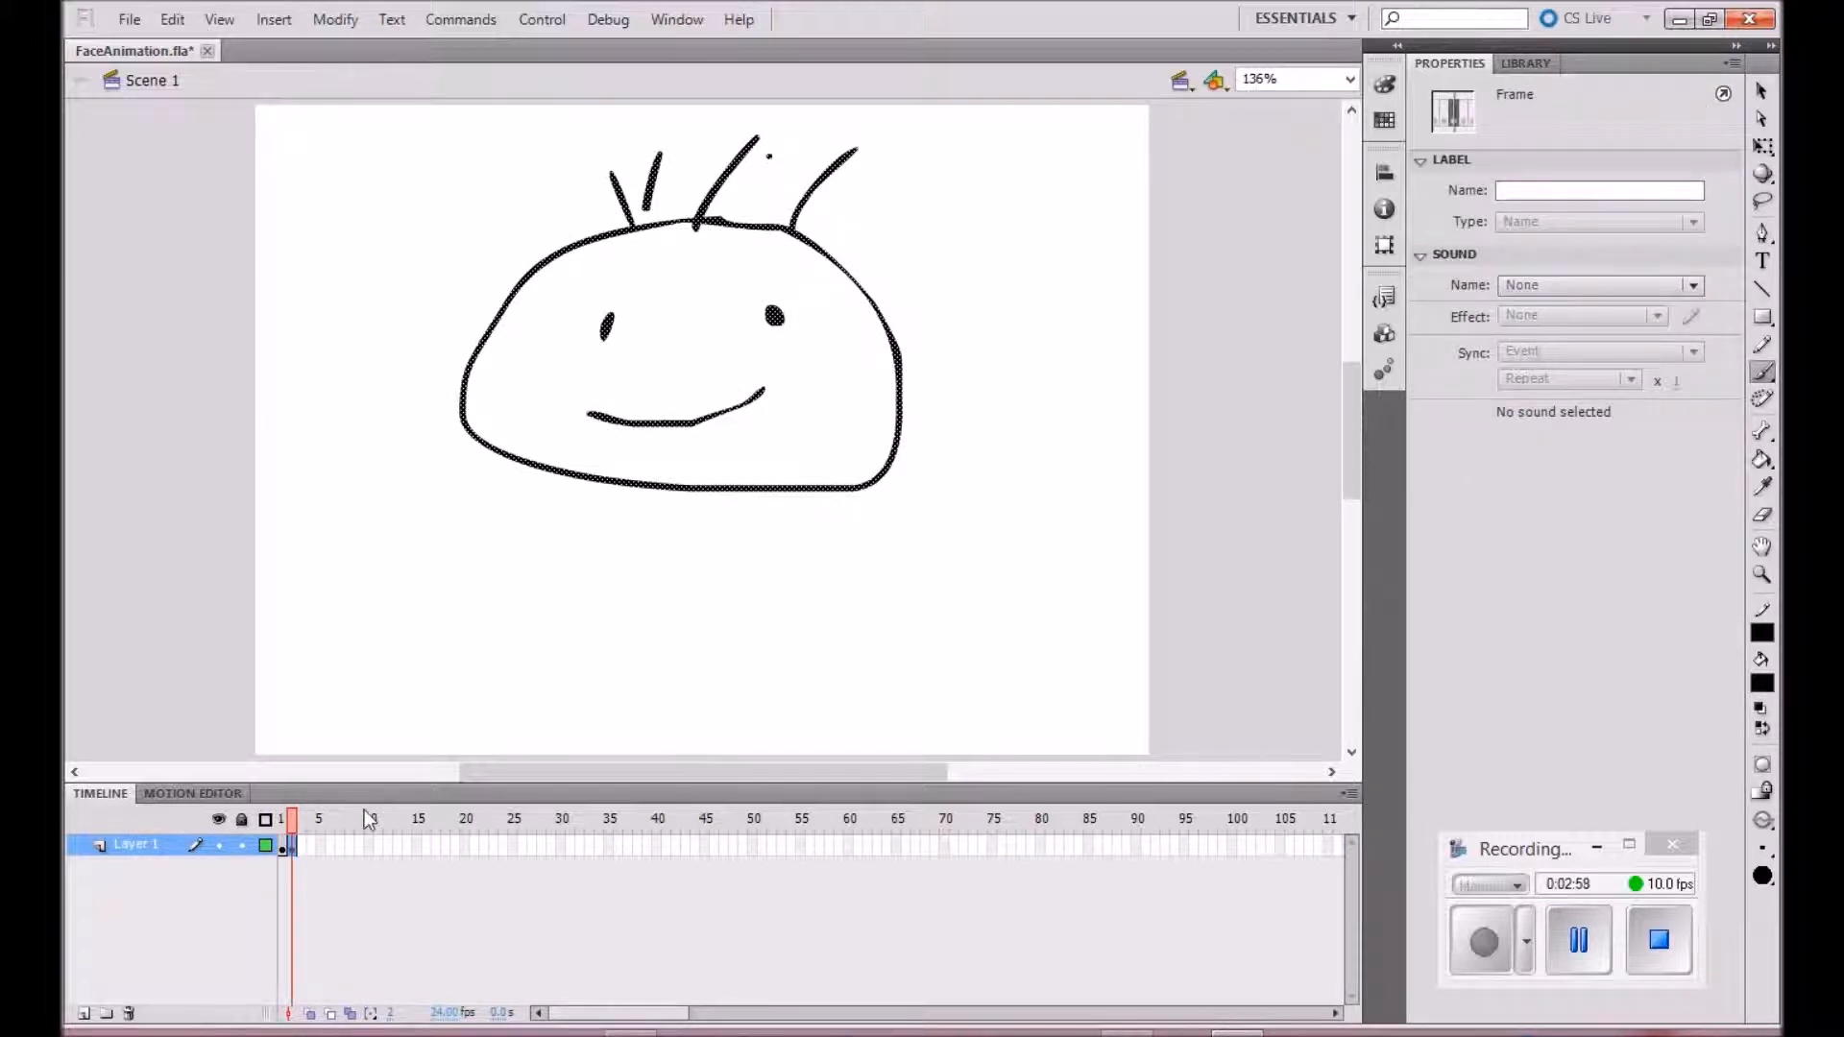
pyautogui.press('v')
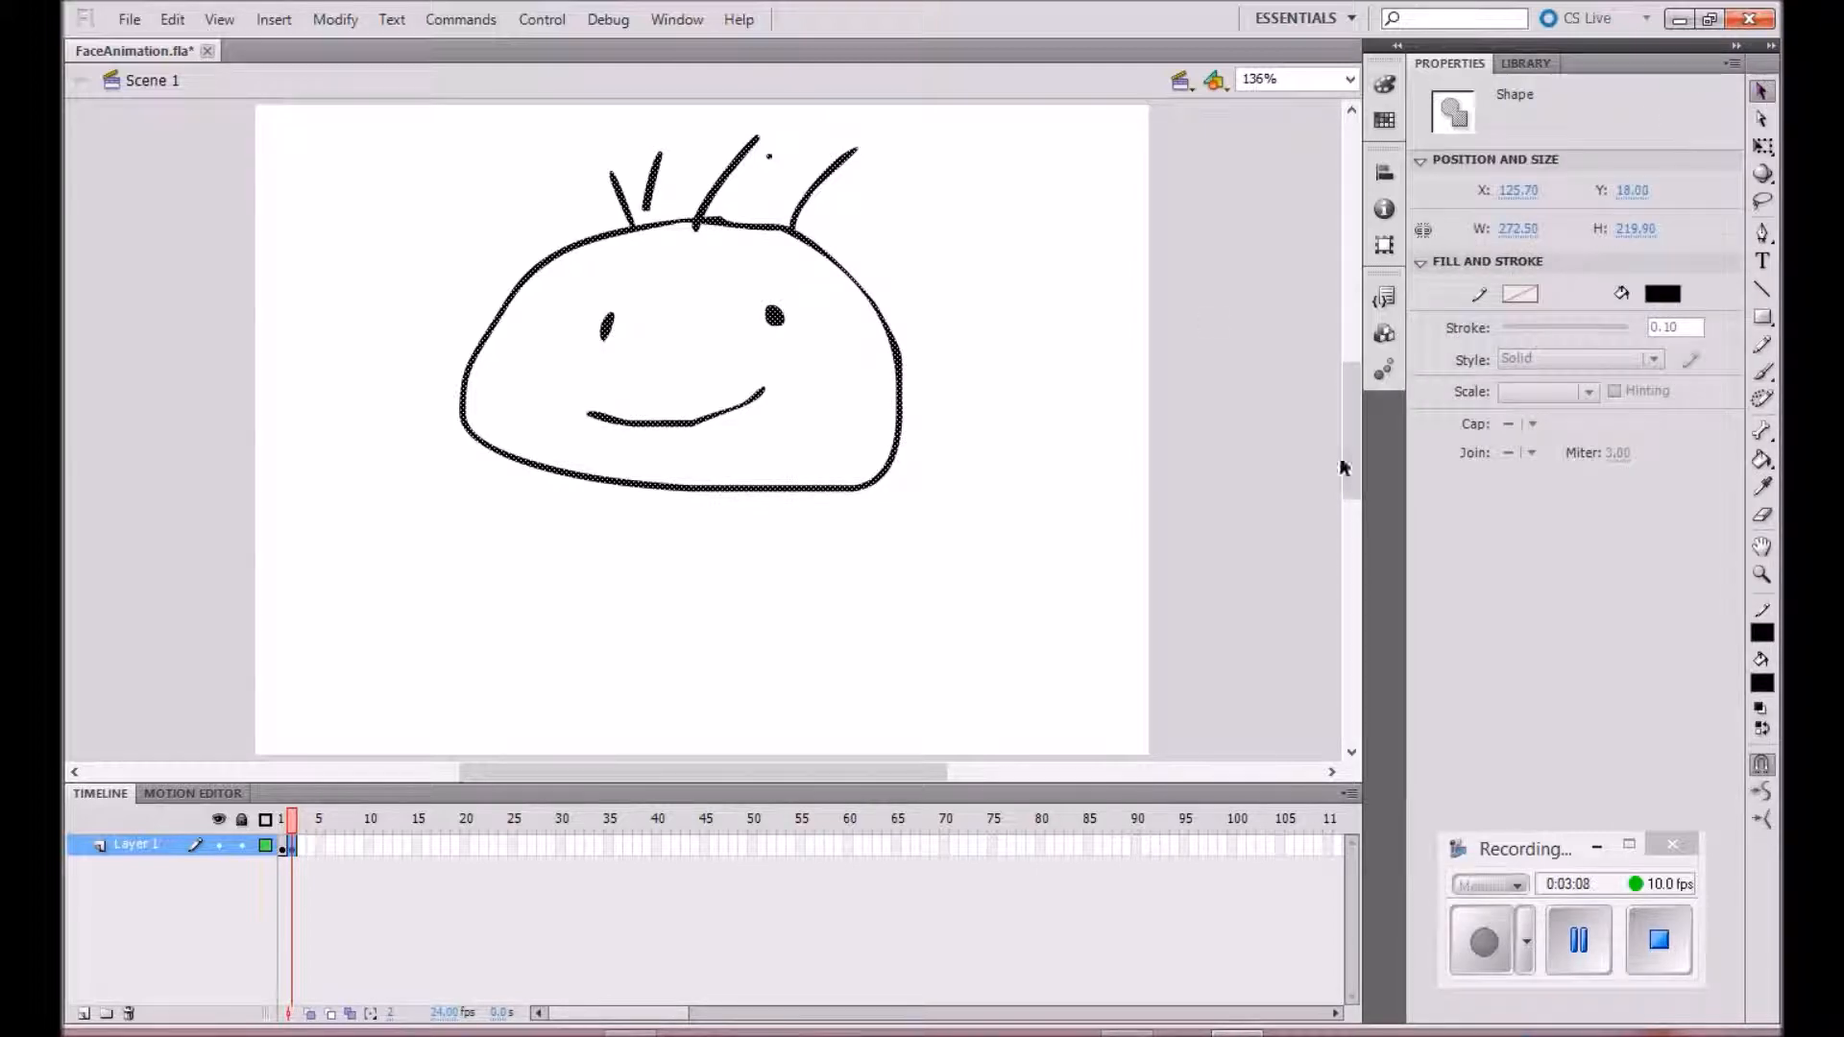
pyautogui.click(1226, 478)
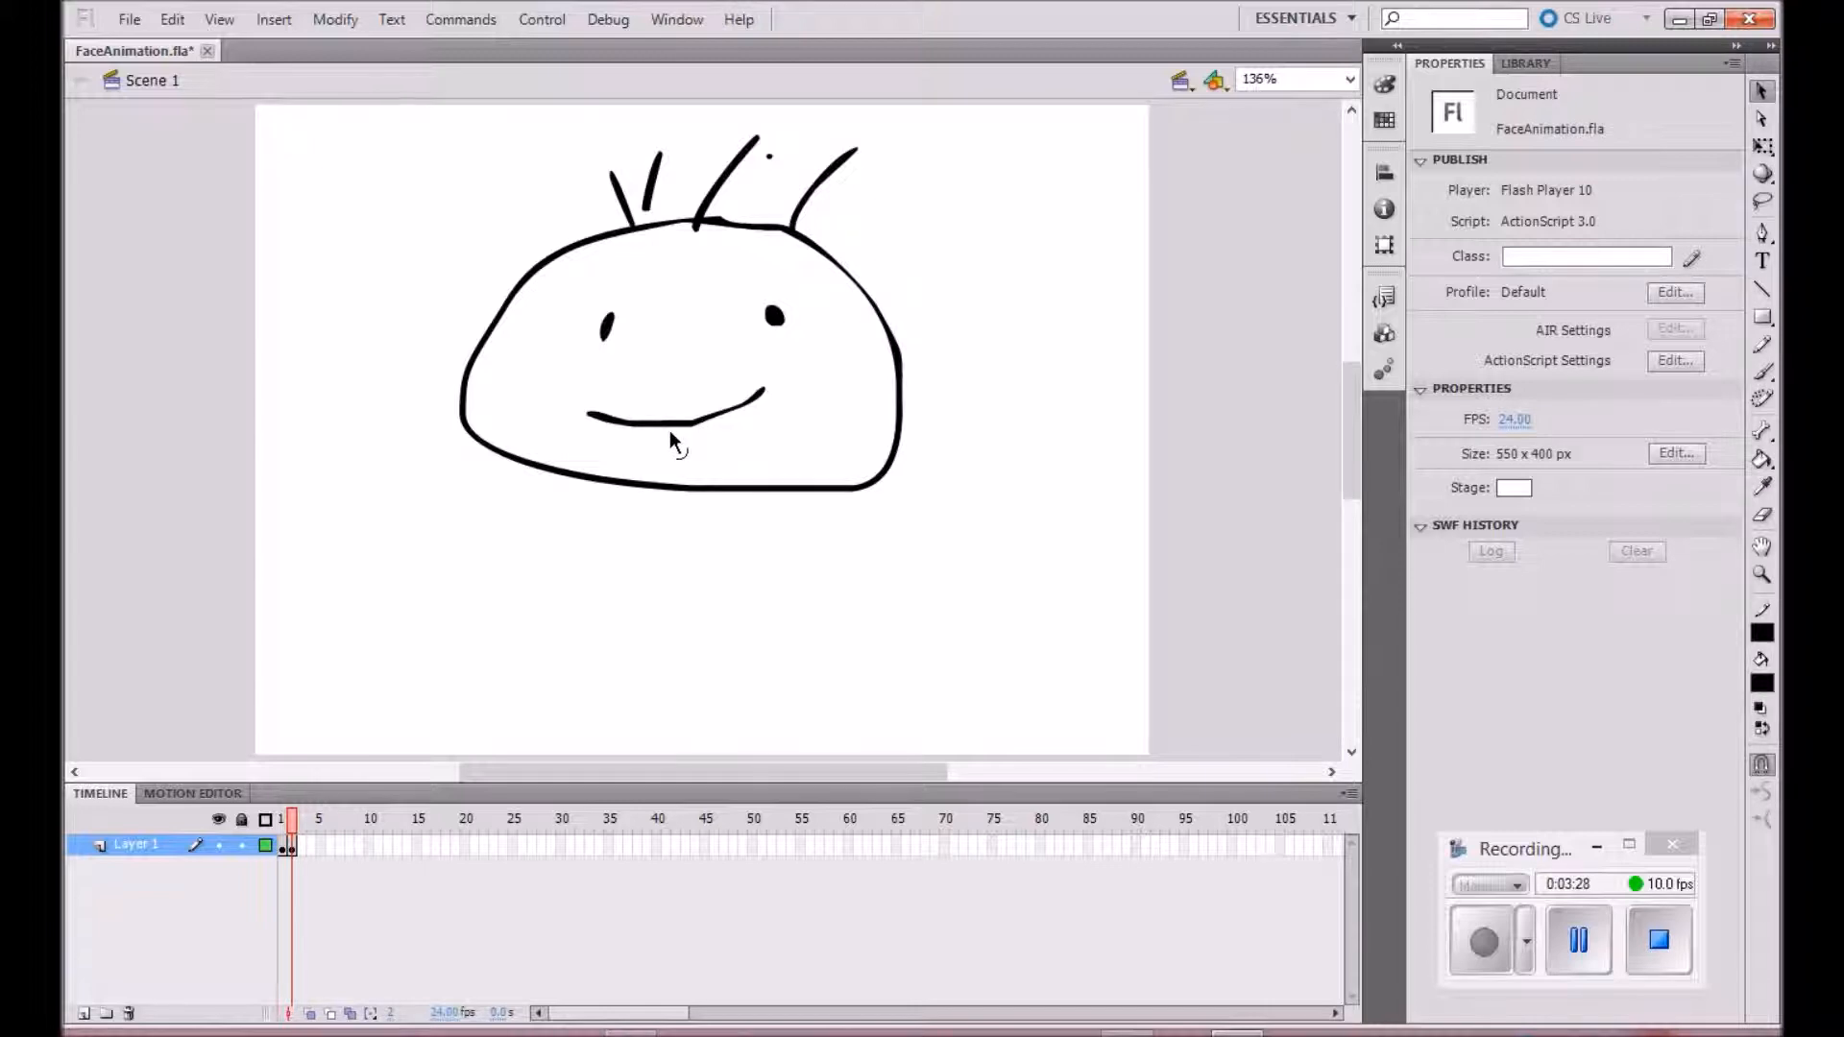
pyautogui.moveTo(669, 440); pyautogui.dragTo(671, 446)
pyautogui.moveTo(669, 451); pyautogui.dragTo(671, 457)
# - Insert a keyframe at frame 3, compare it with the earlier frames, and stretch the mouth's filled bulge further down
pyautogui.click(303, 847)
pyautogui.press('F6')
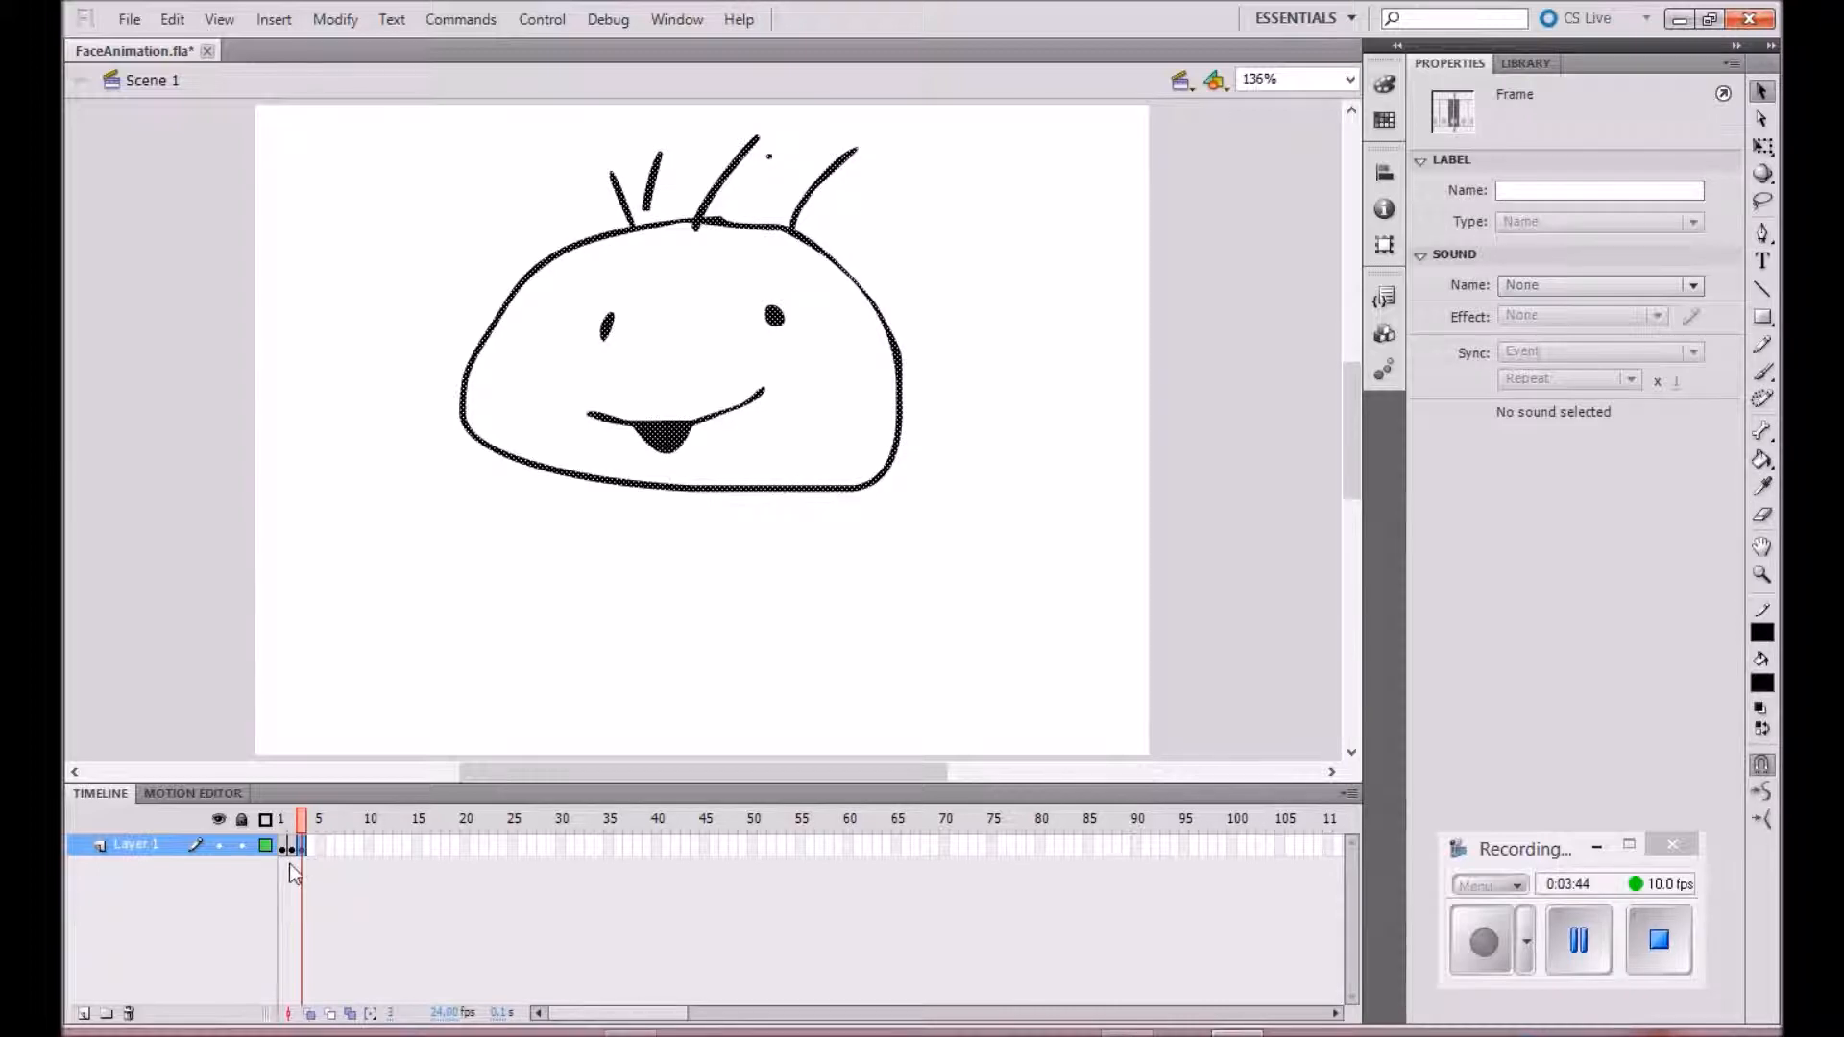
pyautogui.click(285, 847)
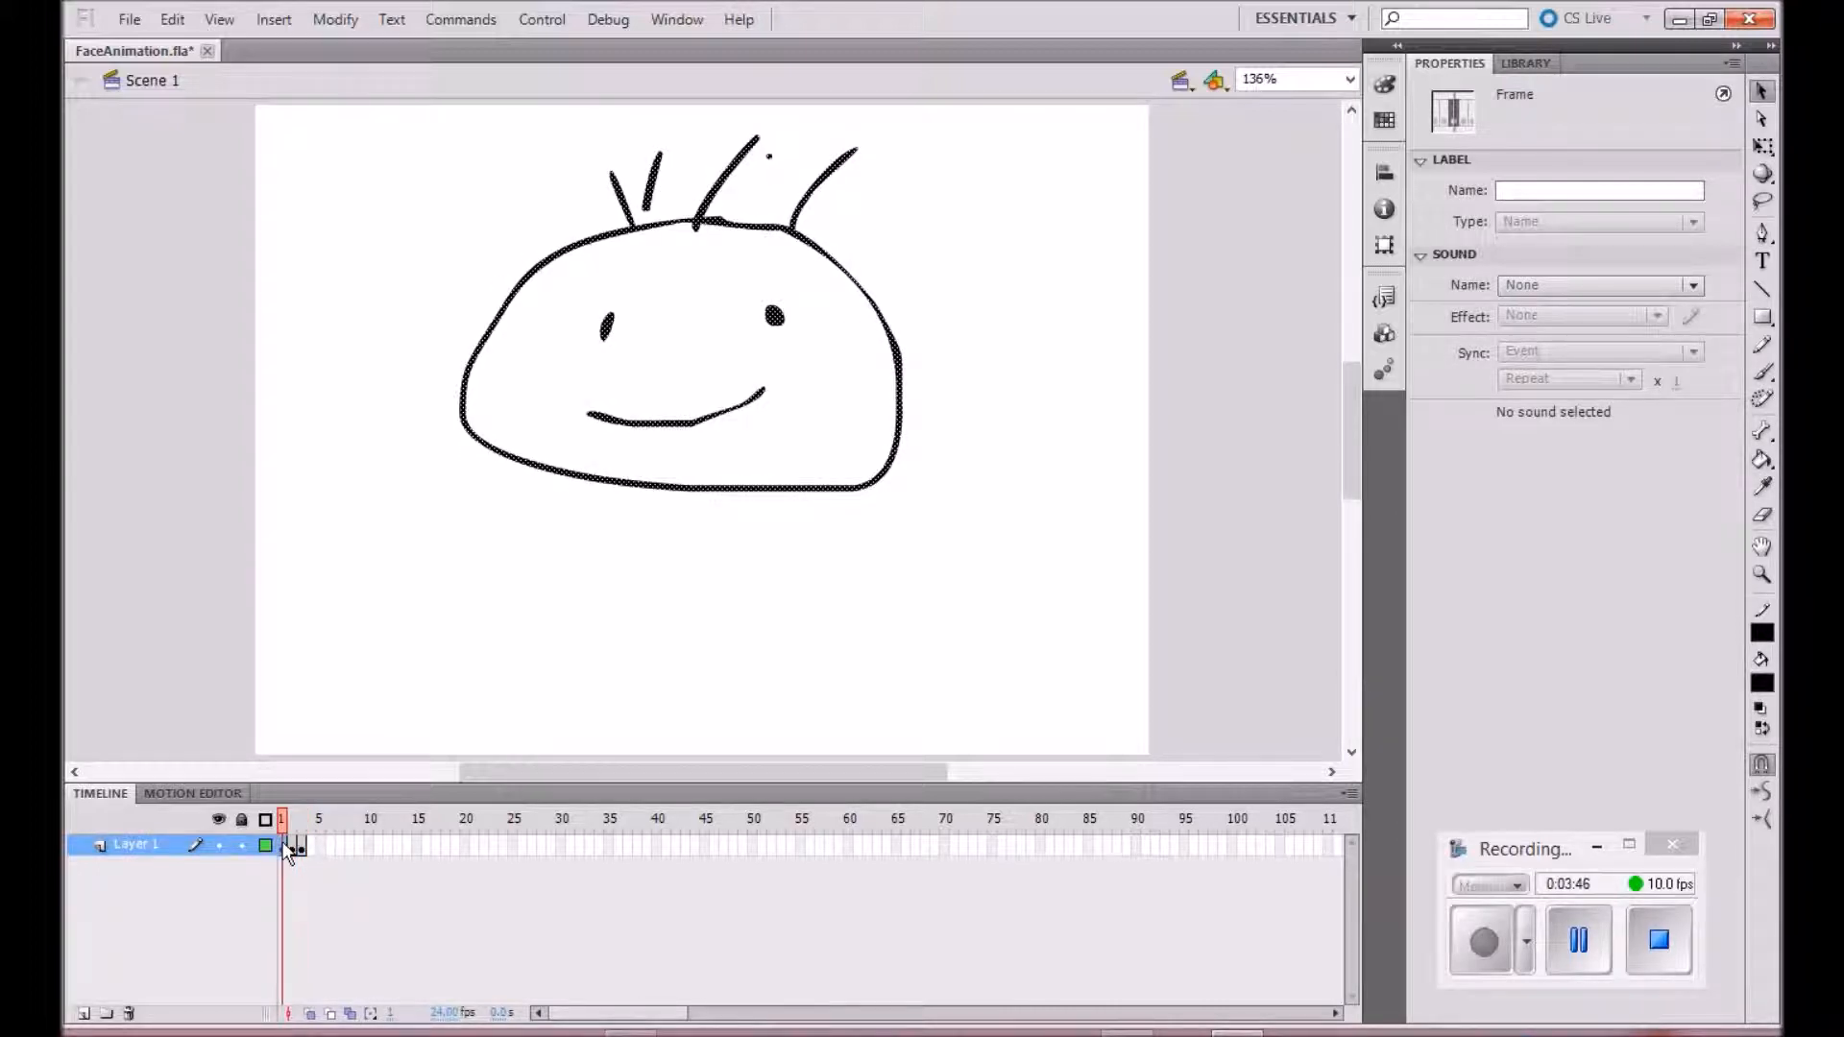
pyautogui.click(293, 846)
pyautogui.click(301, 845)
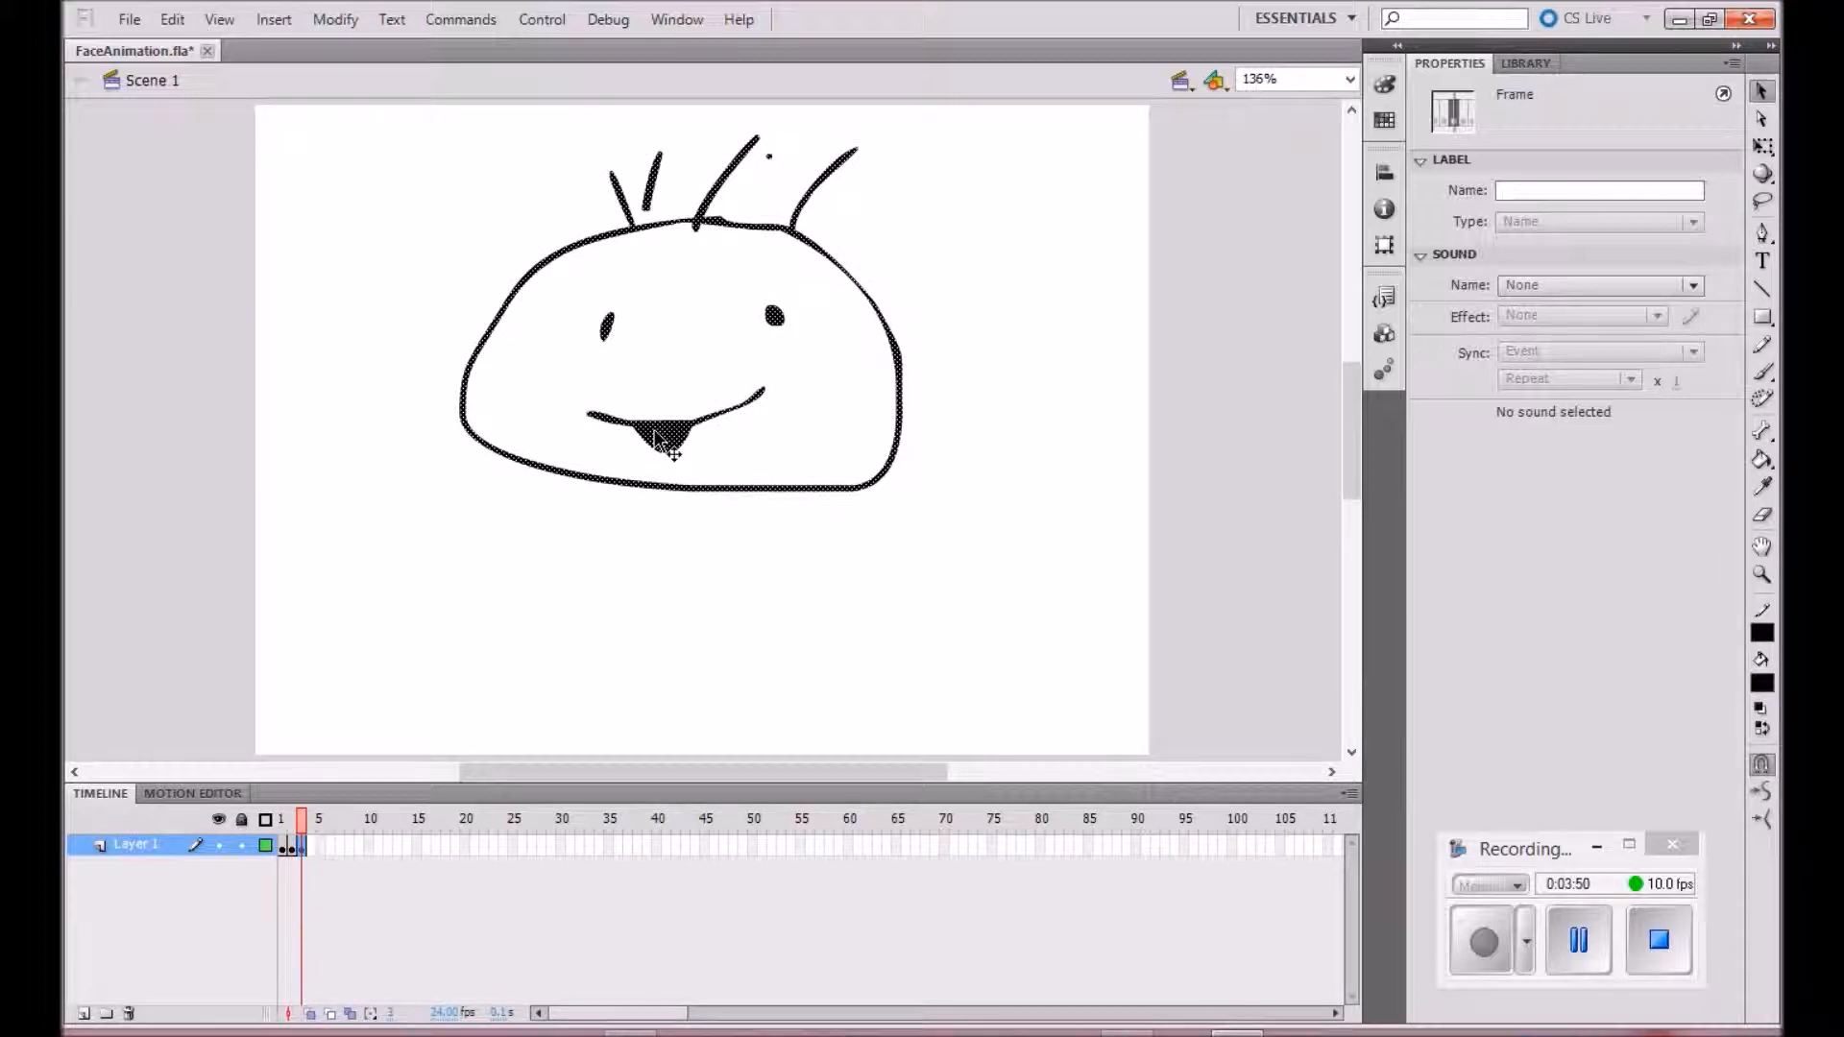
pyautogui.click(1214, 538)
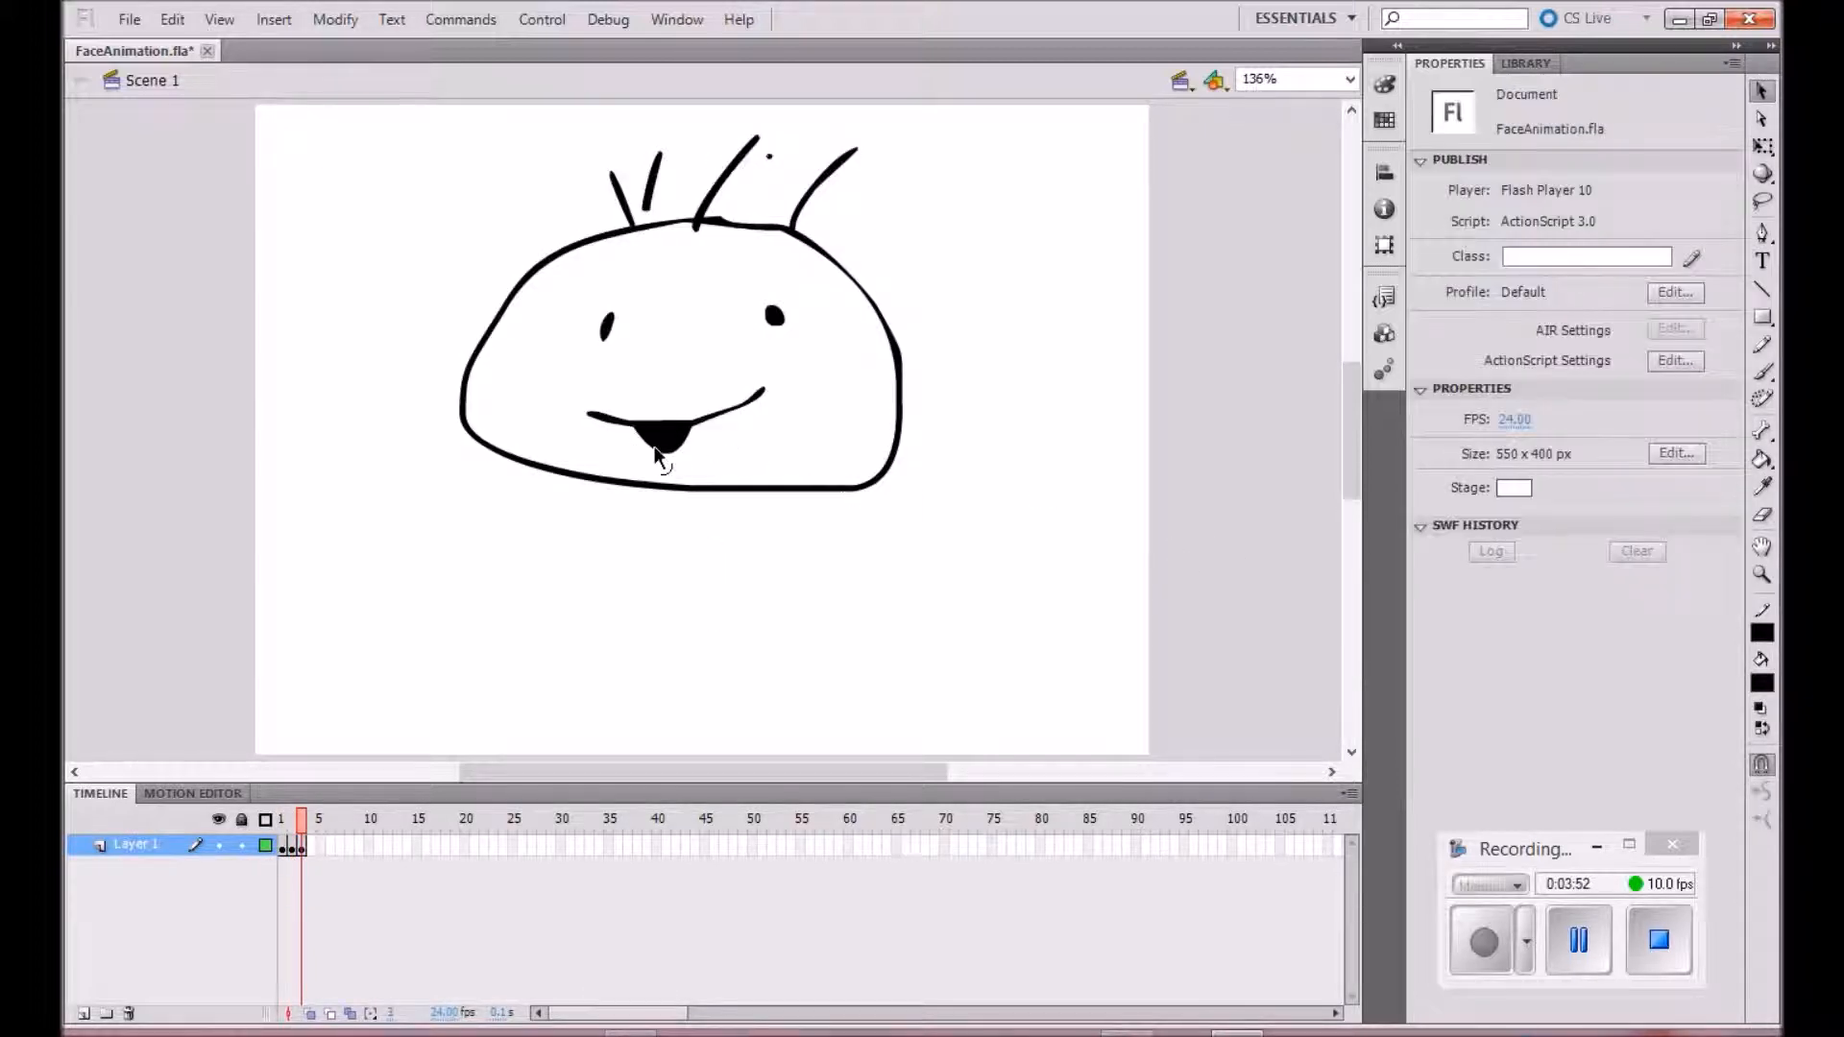
pyautogui.moveTo(665, 454); pyautogui.dragTo(665, 475)
# - Insert a keyframe at frame 4 and stretch the mouth's filled bulge down almost to the chin line
pyautogui.click(311, 850)
pyautogui.click(311, 847)
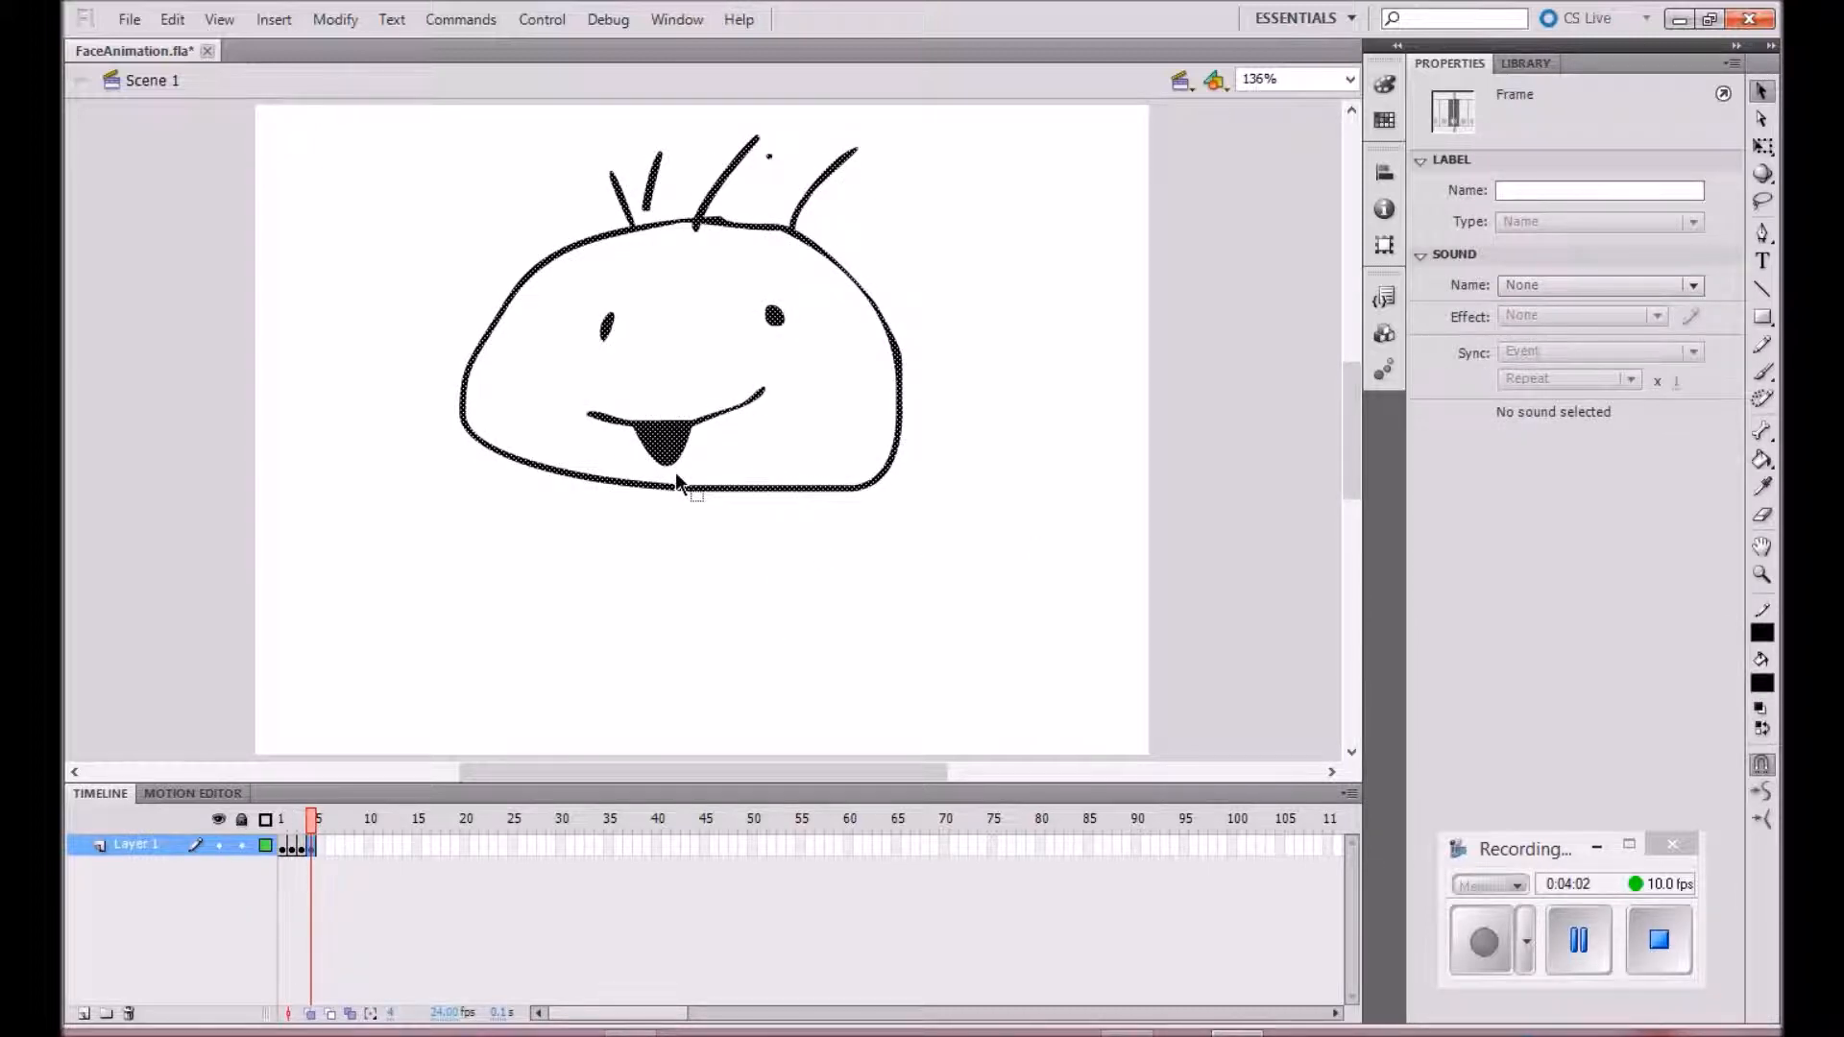
pyautogui.click(937, 603)
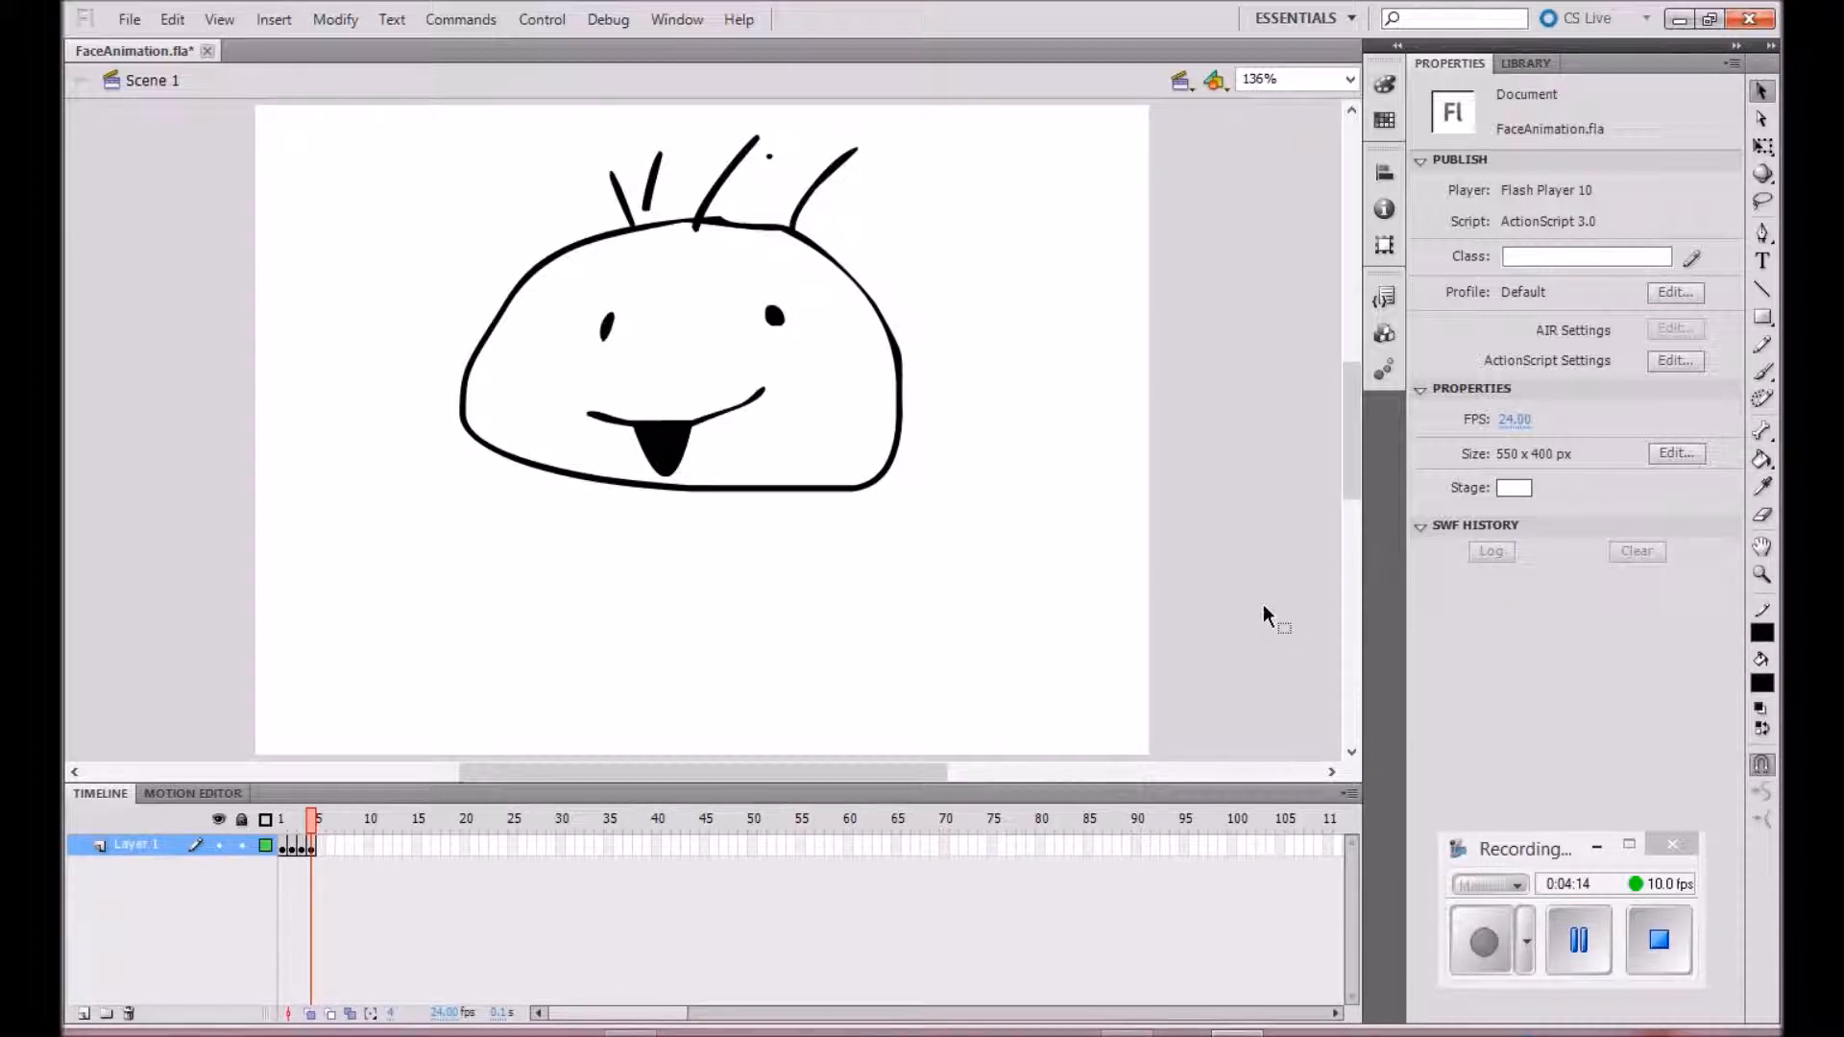
# - Test the four-frame animation as a movie, close the preview, and save the document
pyautogui.hotkey('ctrl', 'Return')
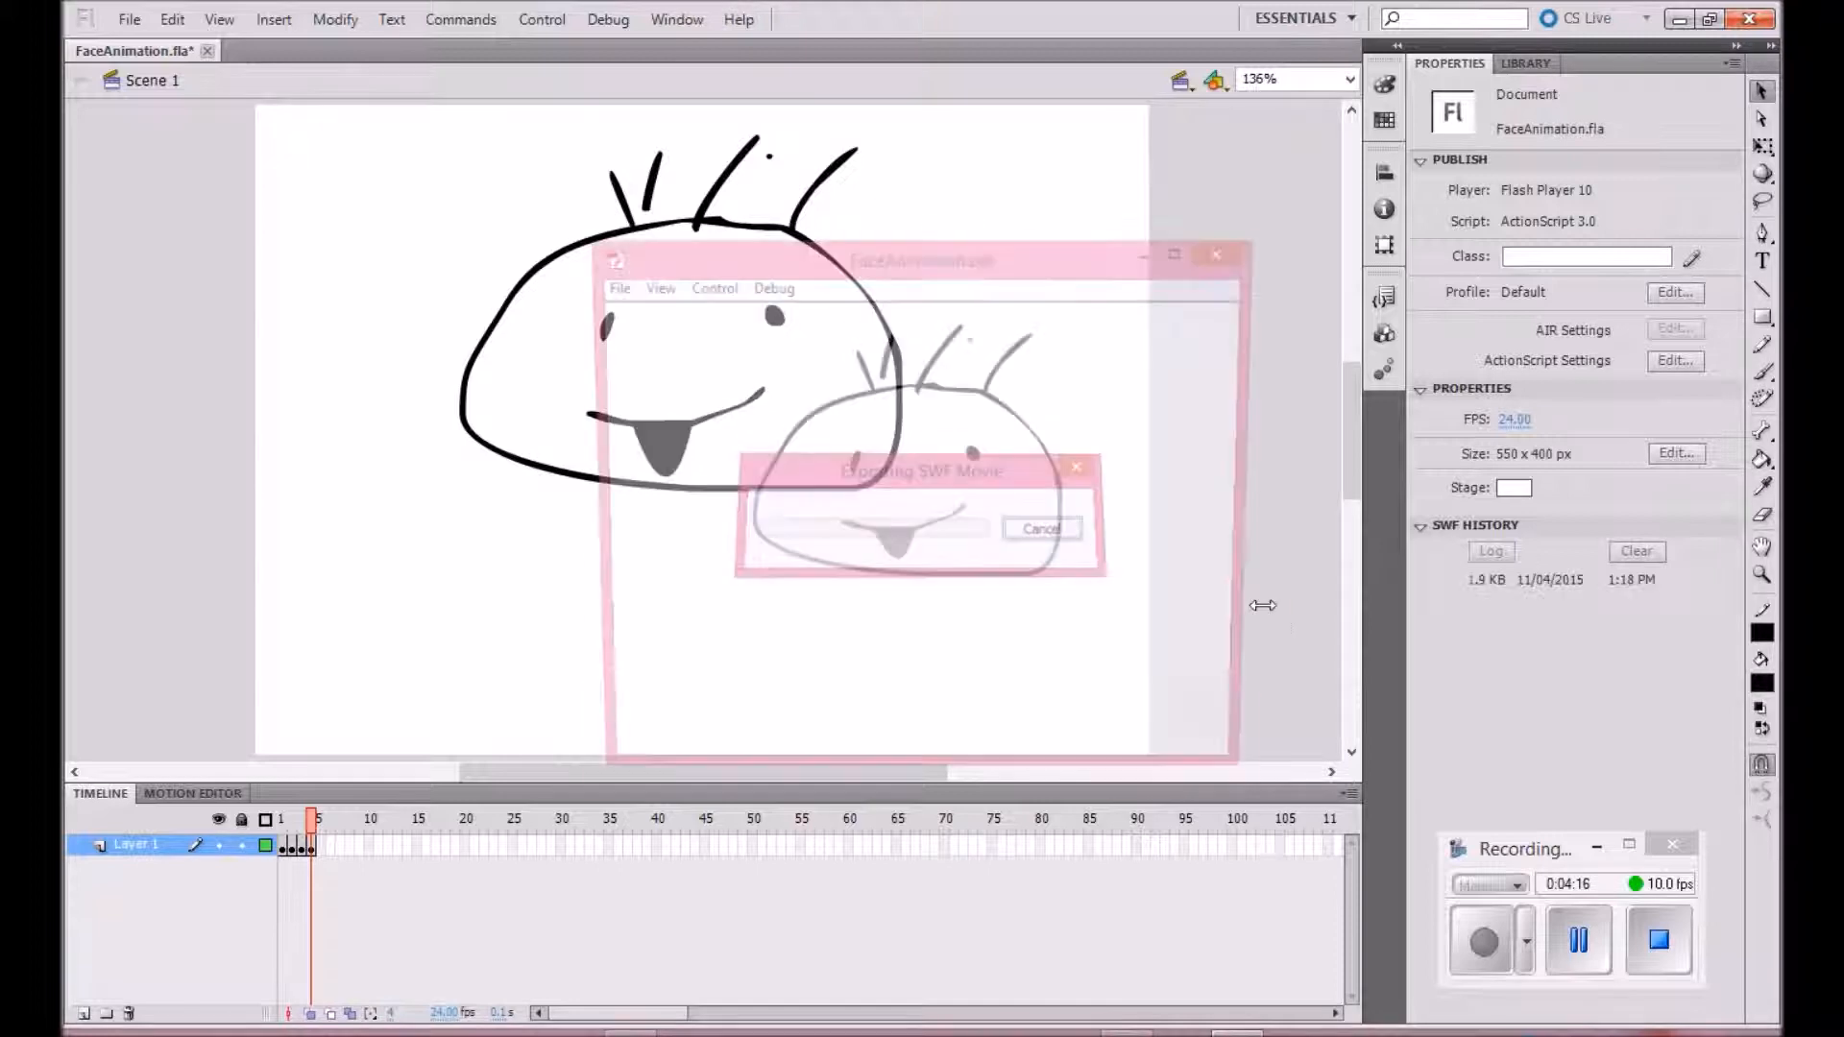
pyautogui.click(1230, 248)
pyautogui.click(133, 21)
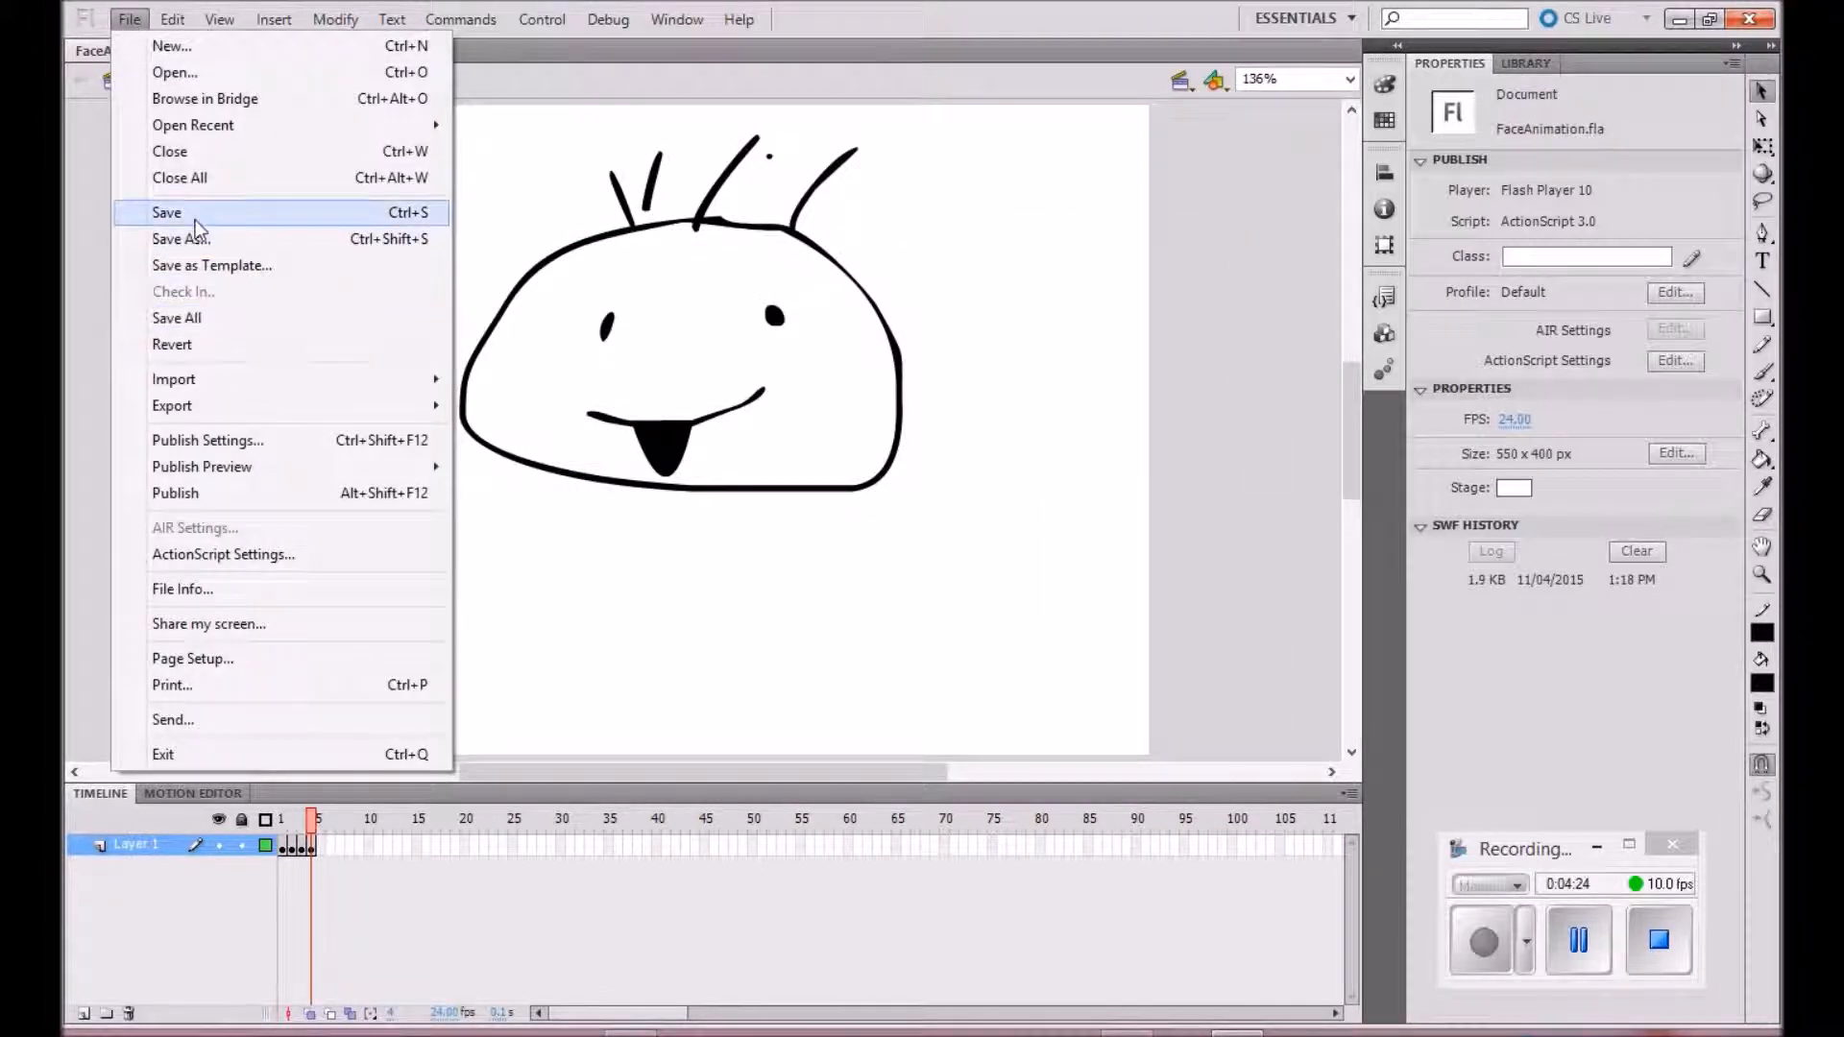
pyautogui.click(194, 217)
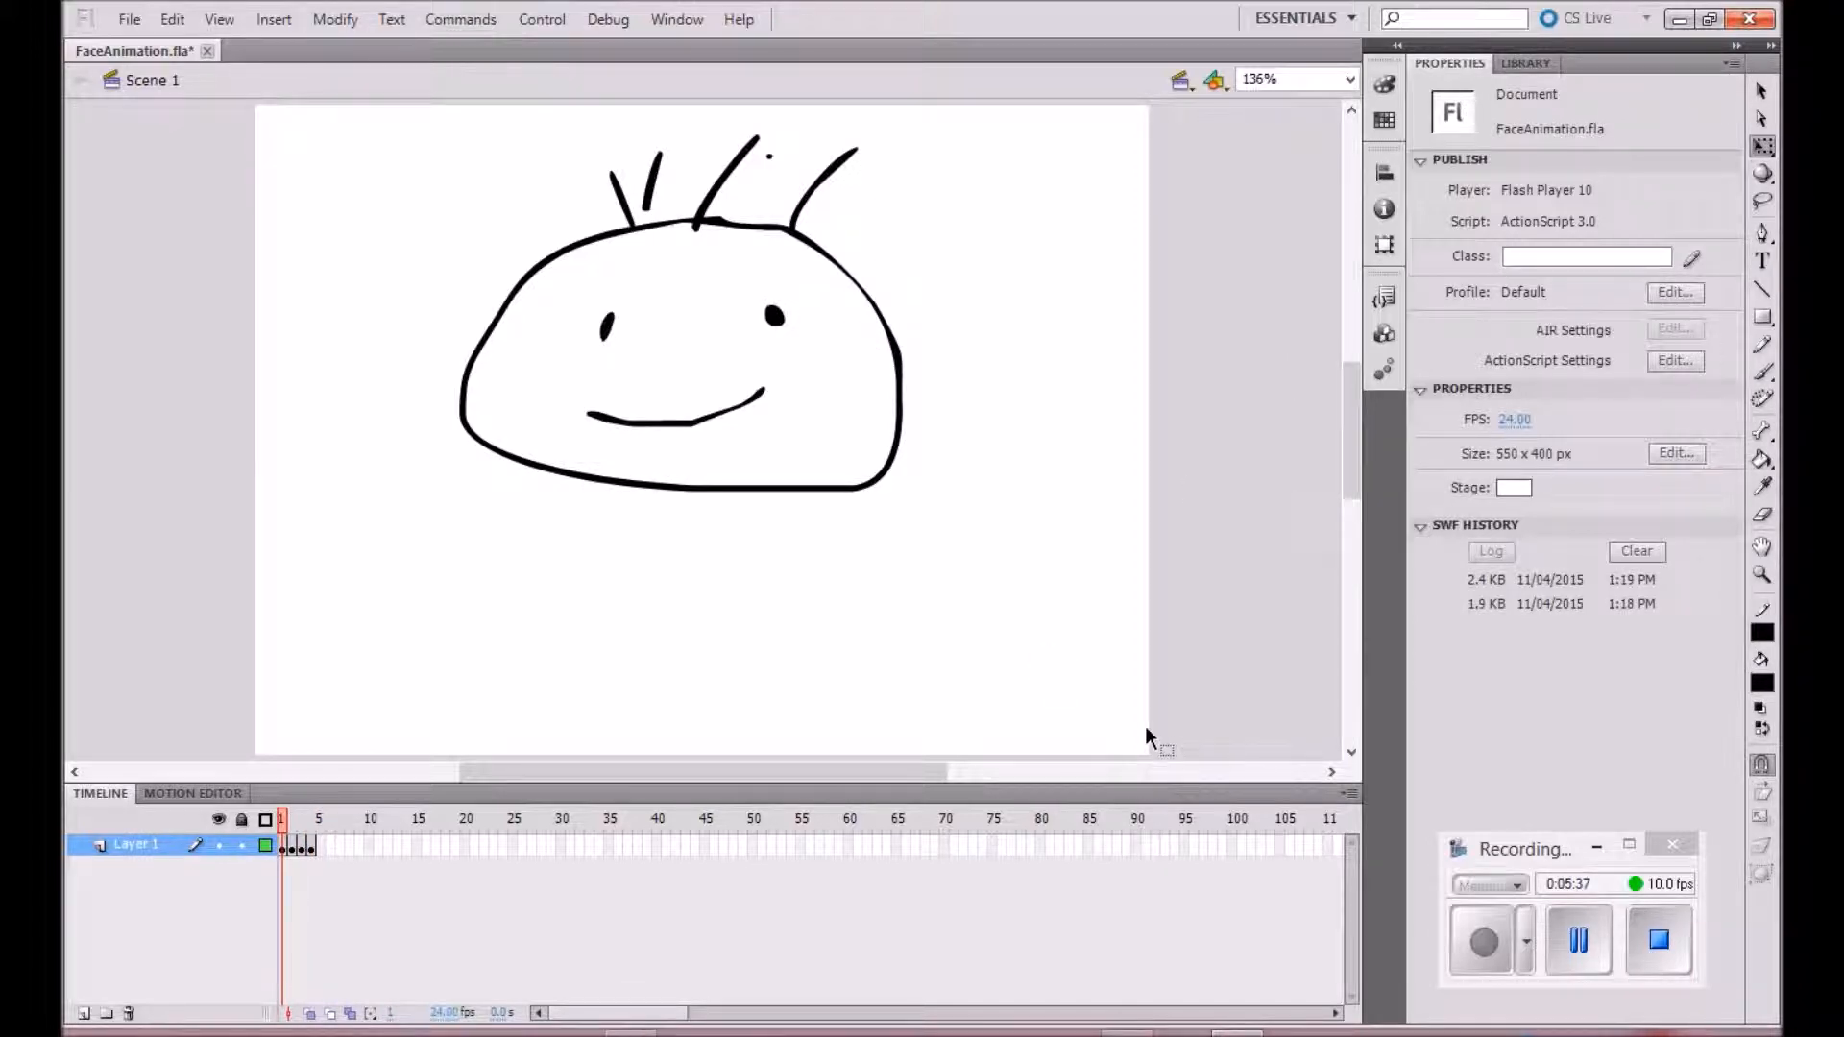
# - Resize the stage to match its contents in the document settings, and test the animation as a movie, closing the preview
pyautogui.click(338, 19)
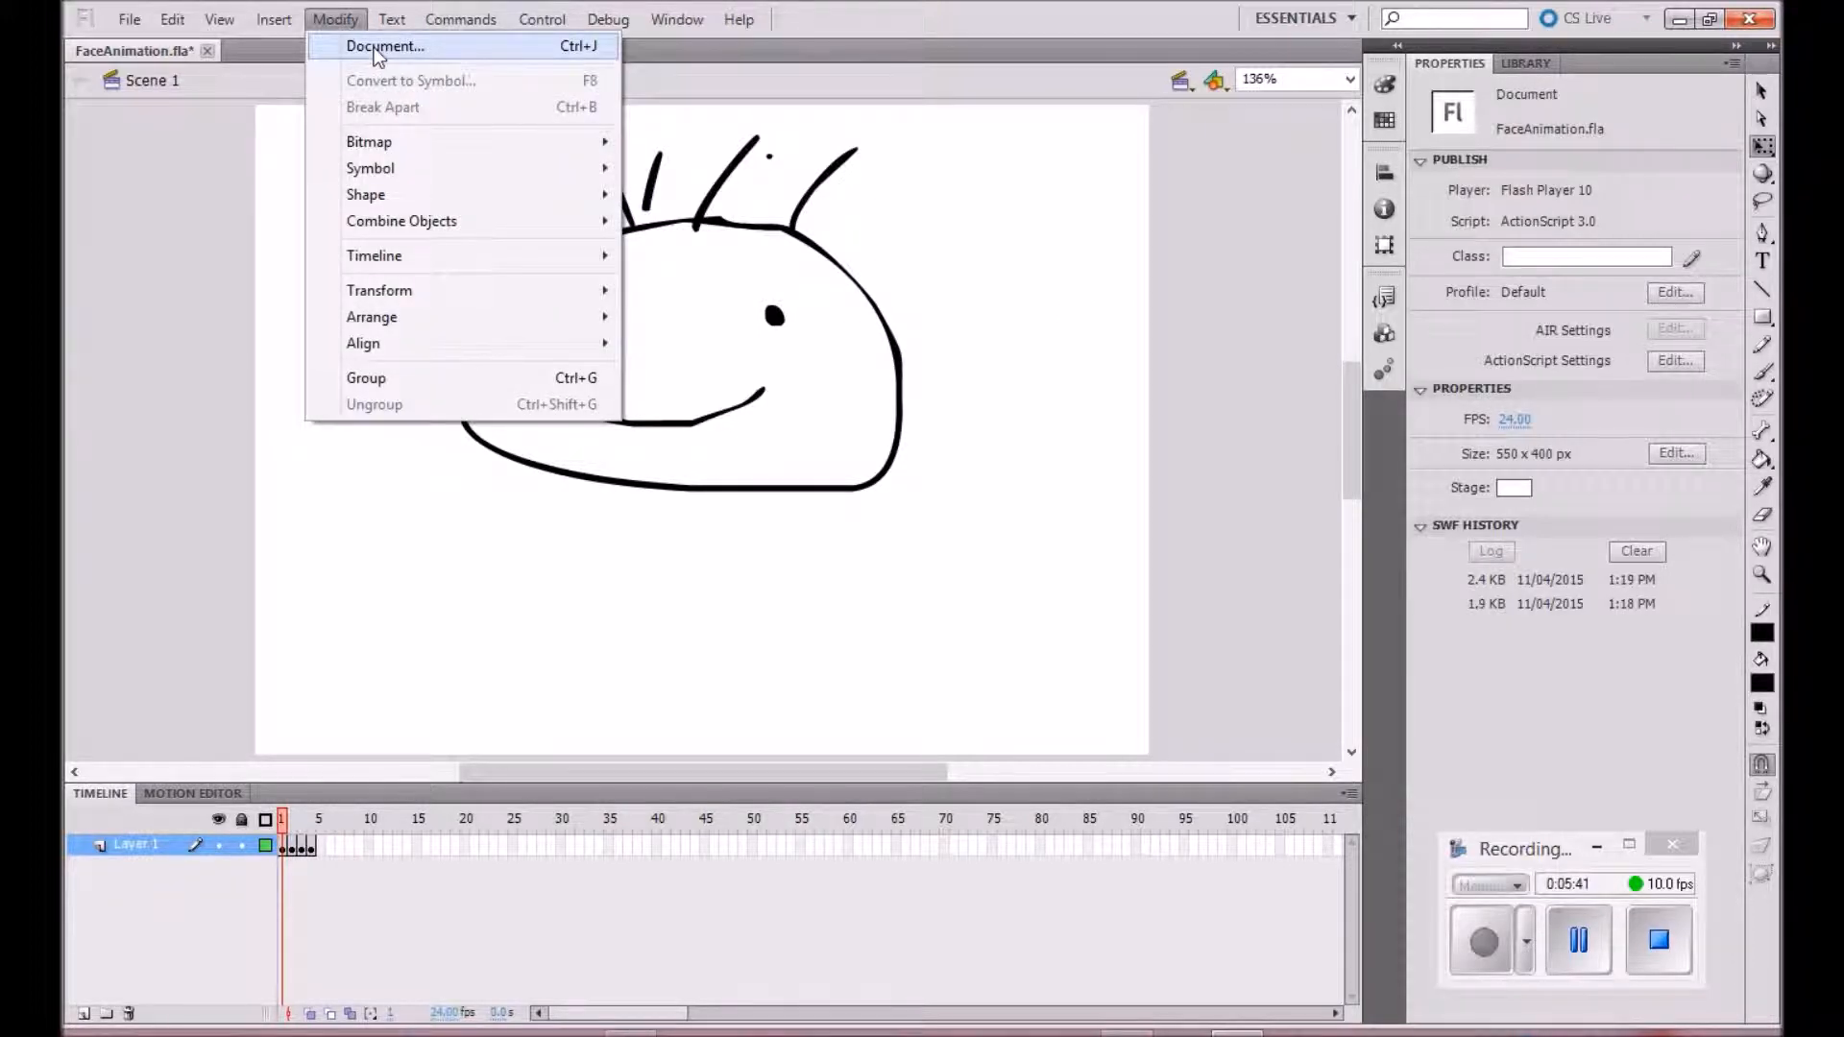
pyautogui.click(372, 48)
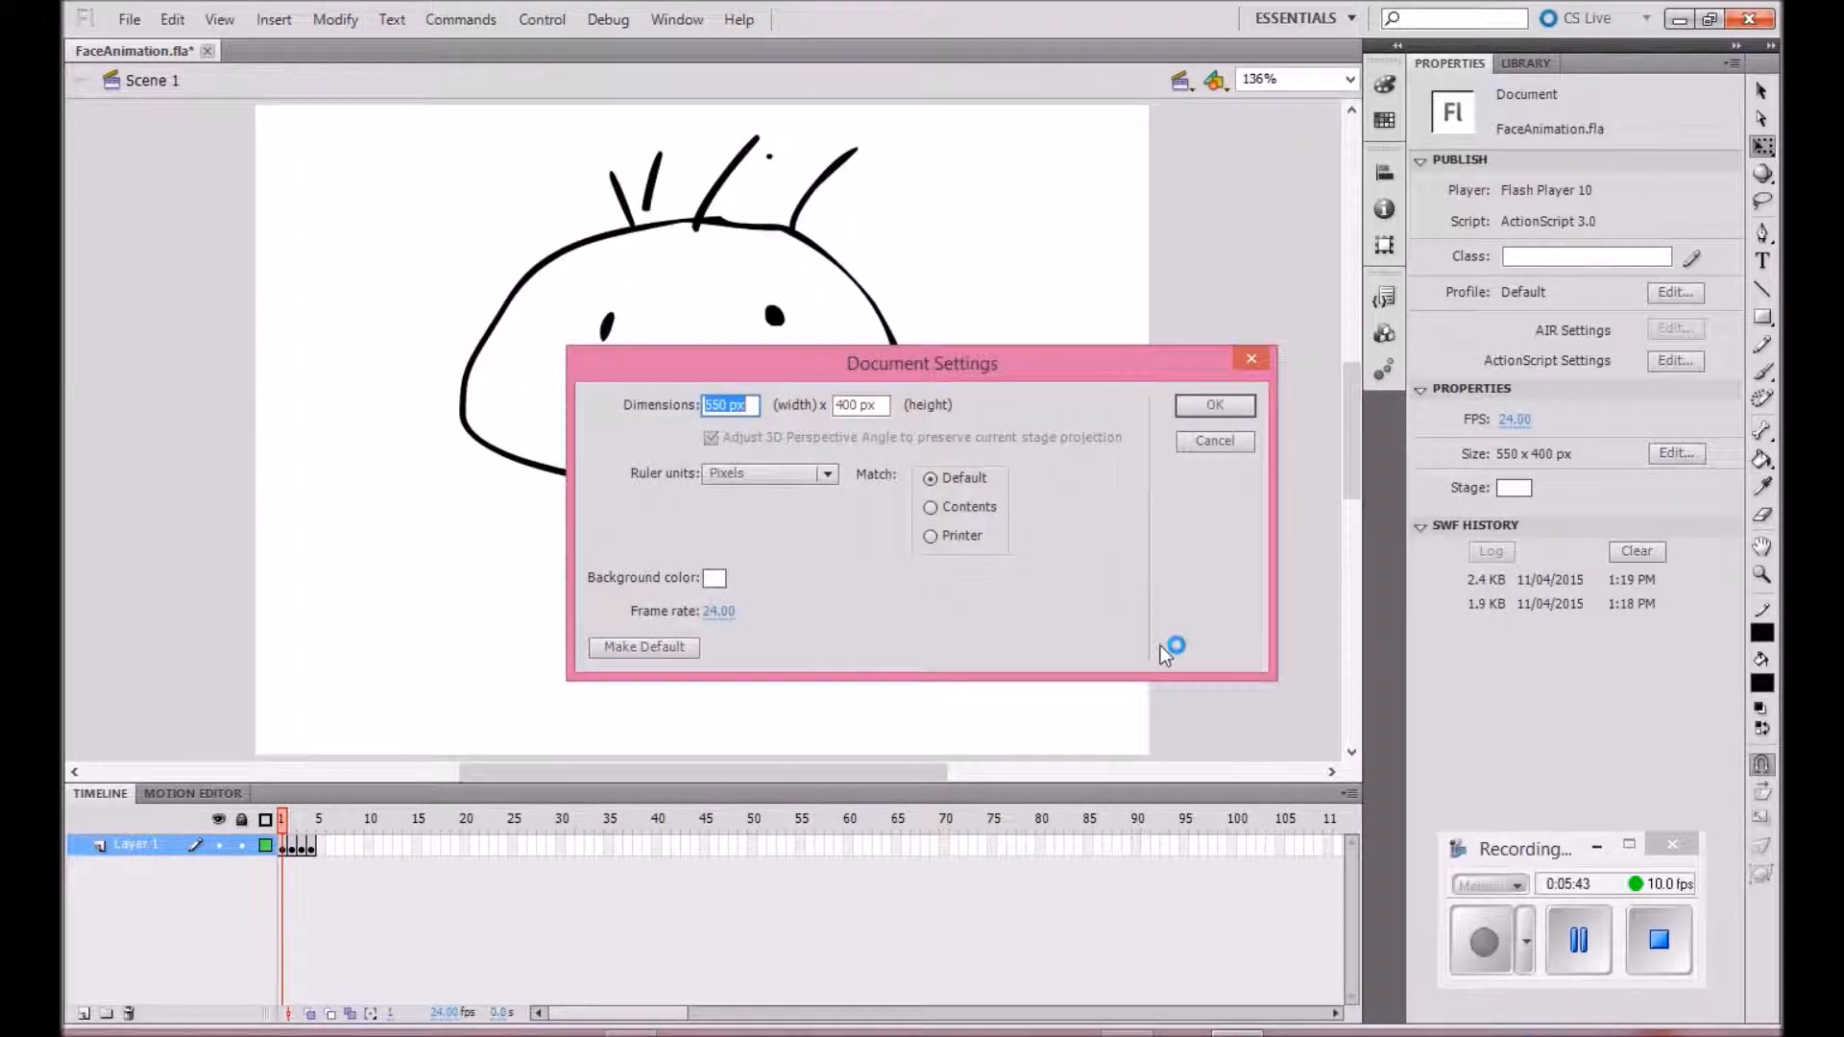
pyautogui.click(937, 509)
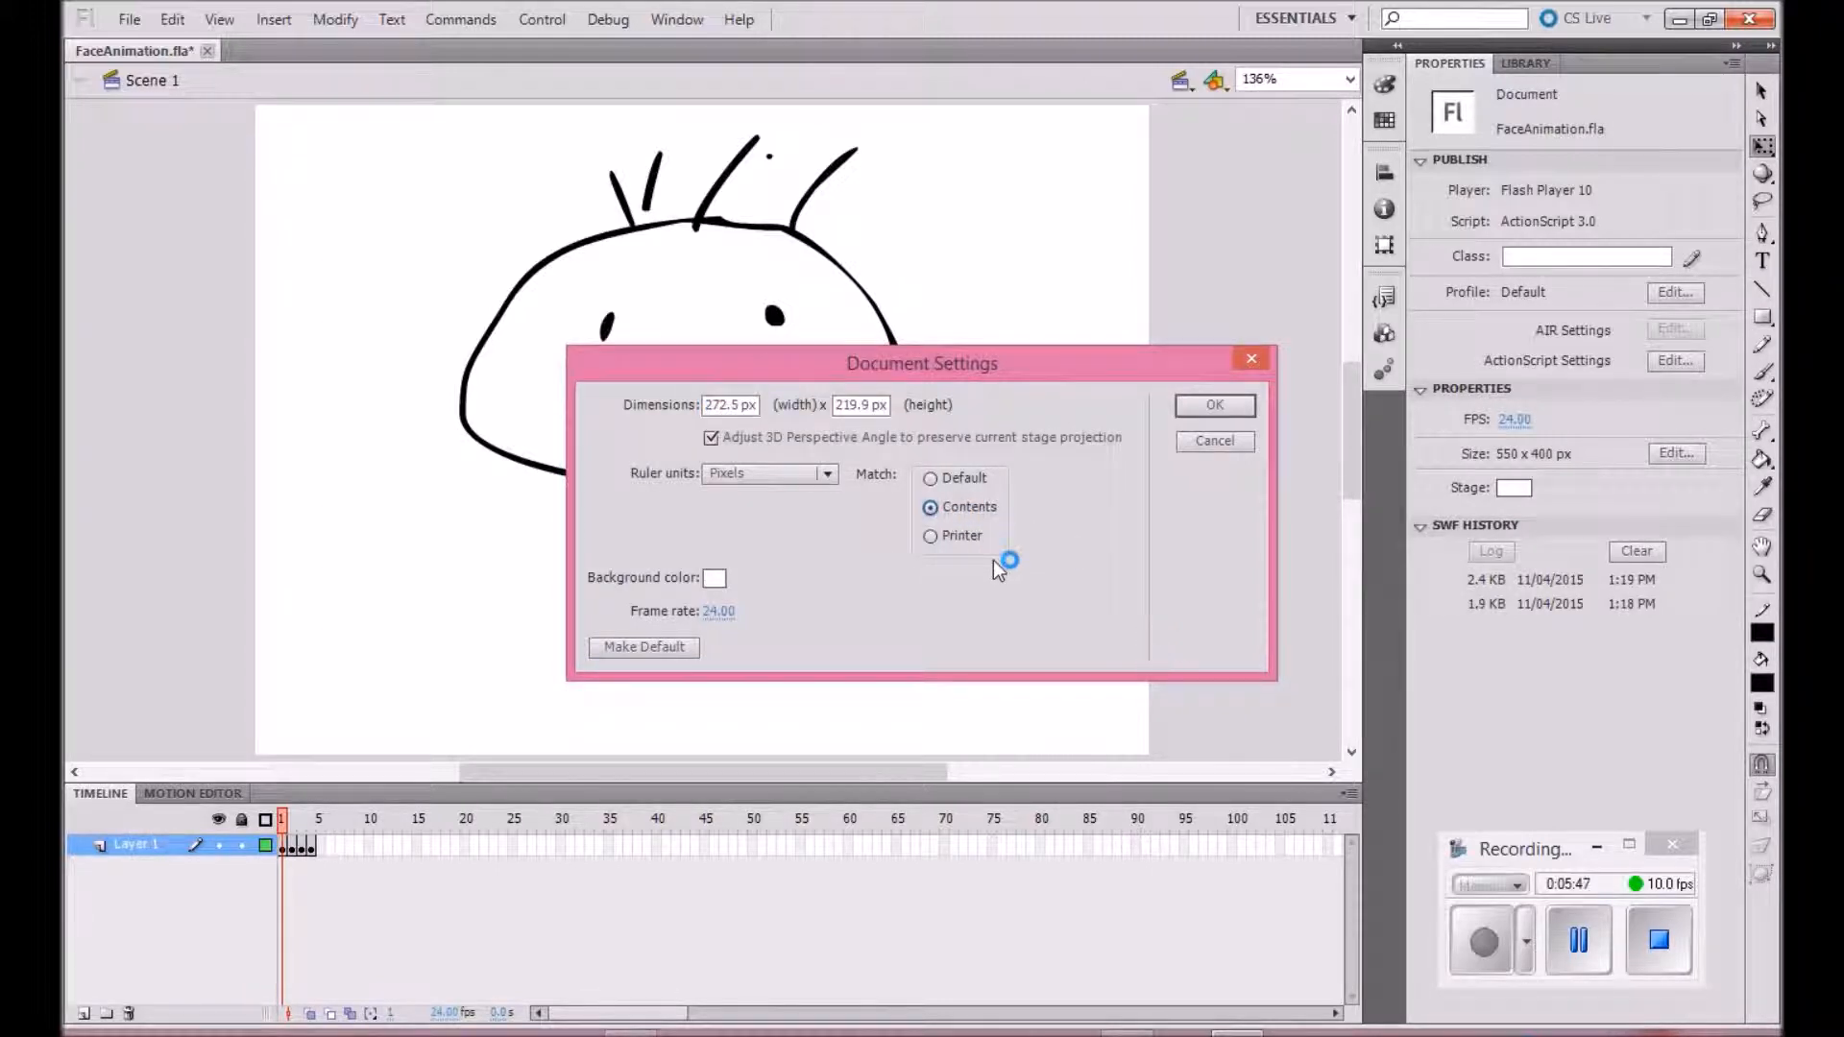
pyautogui.click(1227, 406)
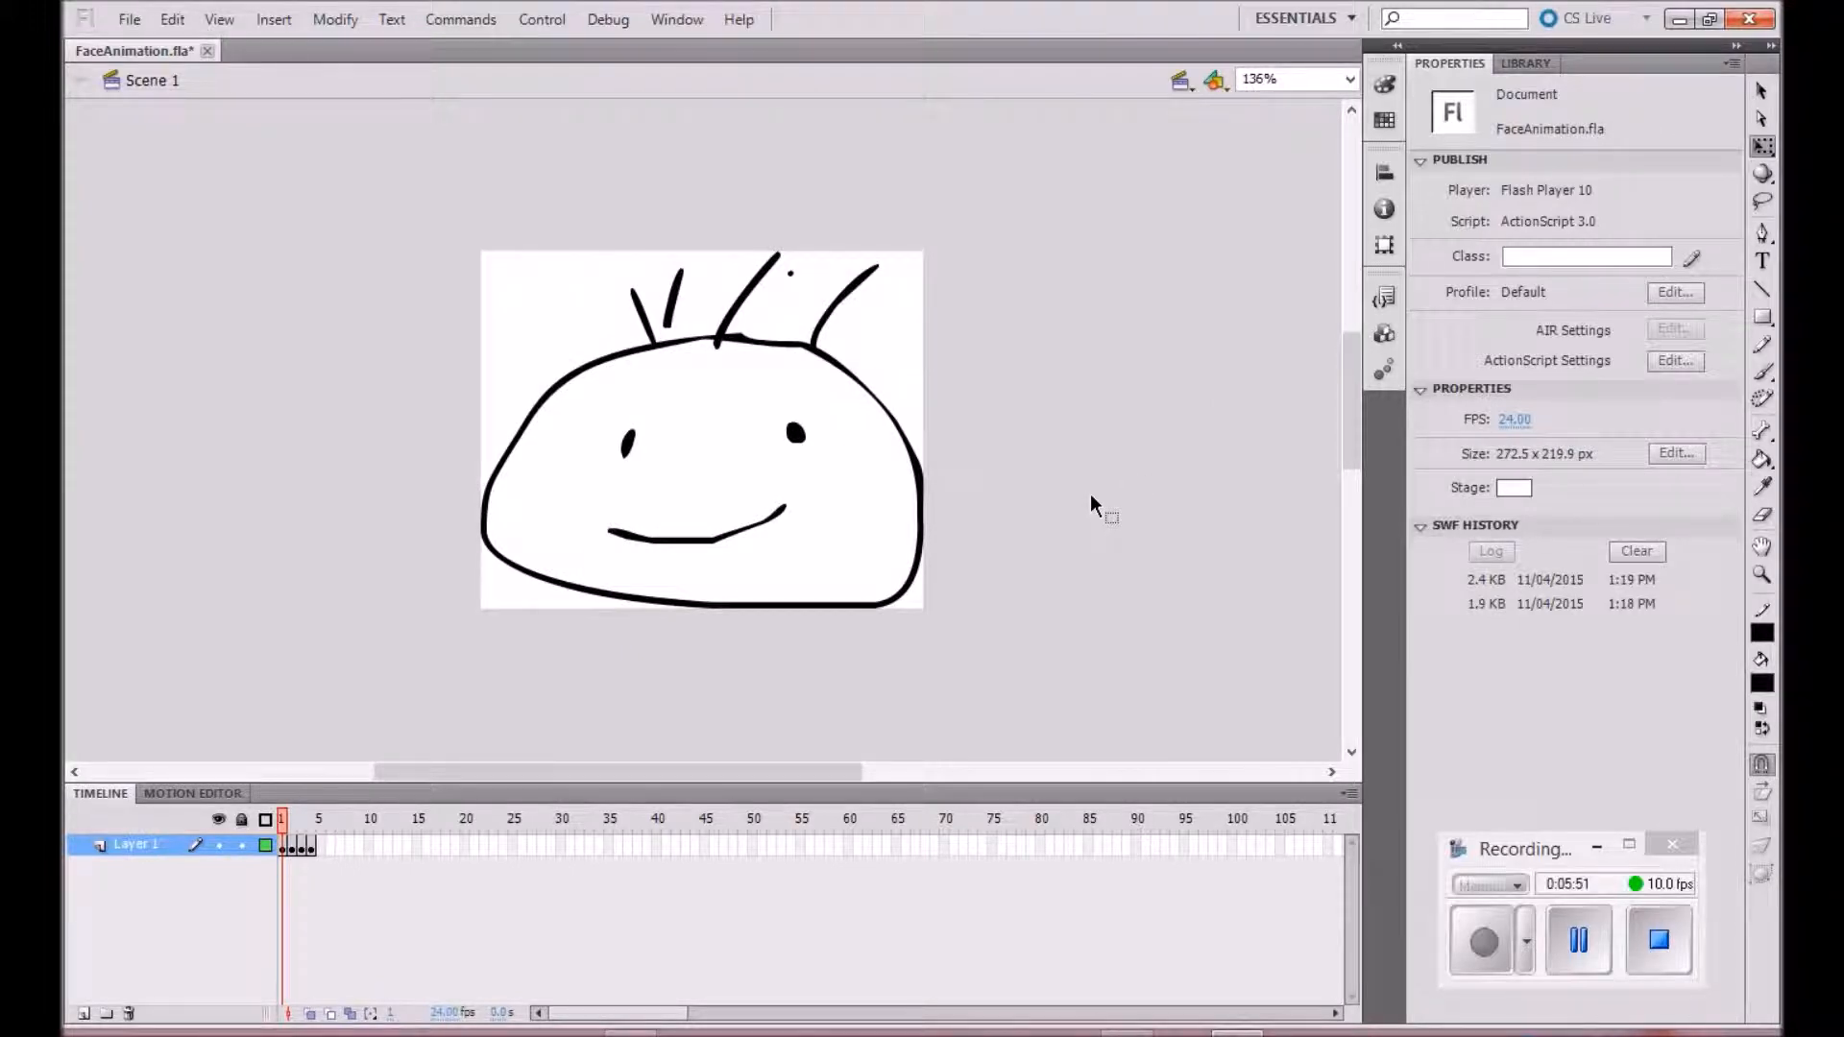
pyautogui.hotkey('ctrl', 'Return')
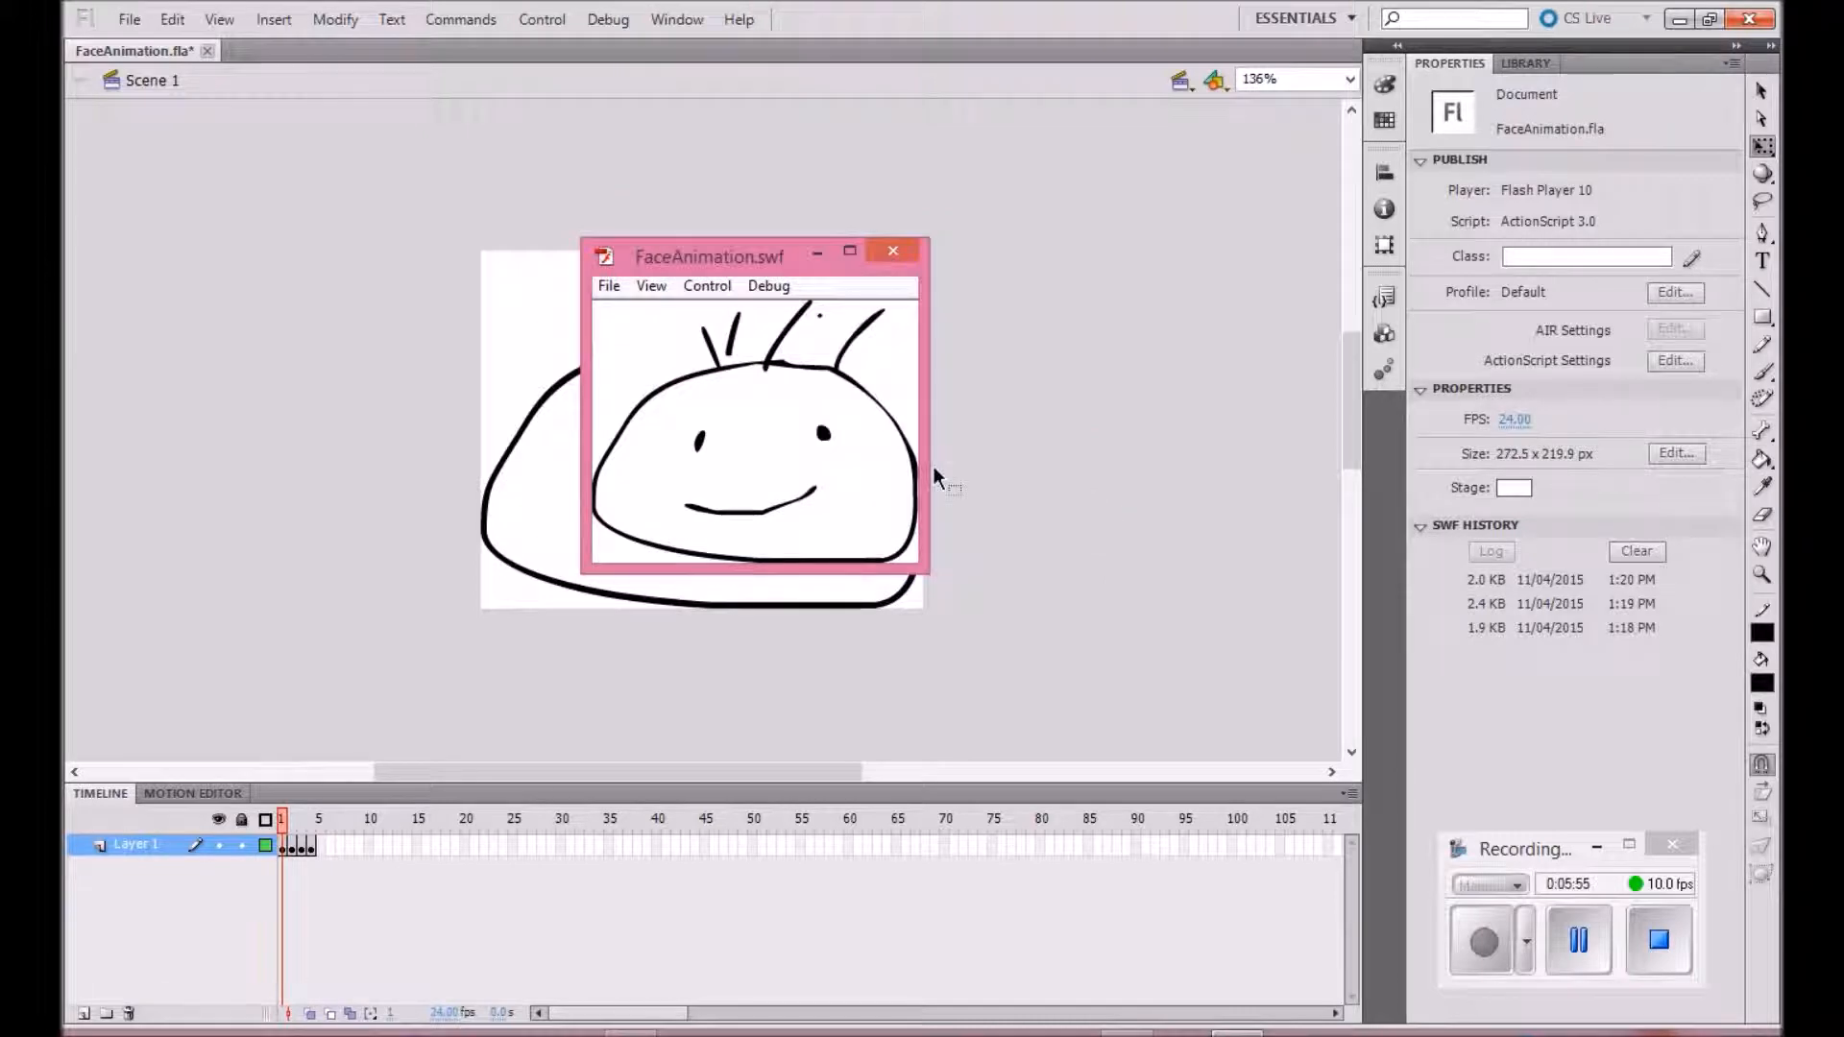
pyautogui.click(894, 247)
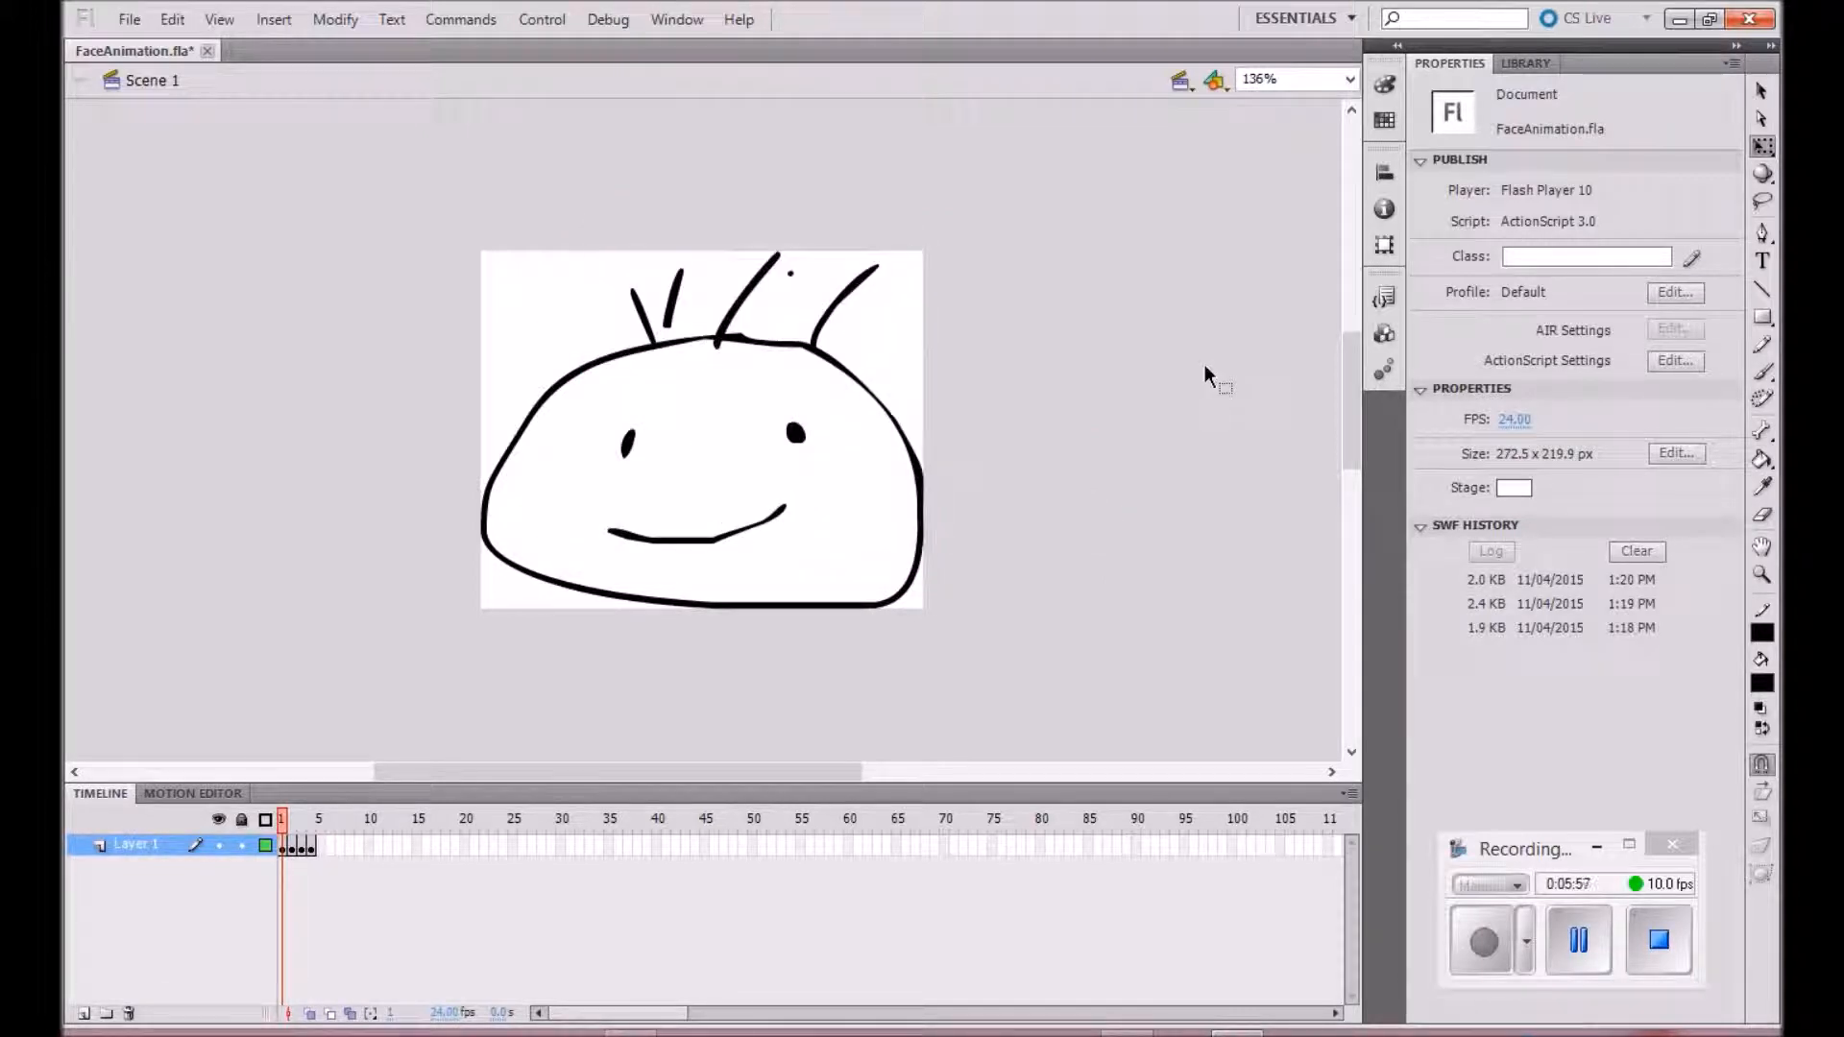